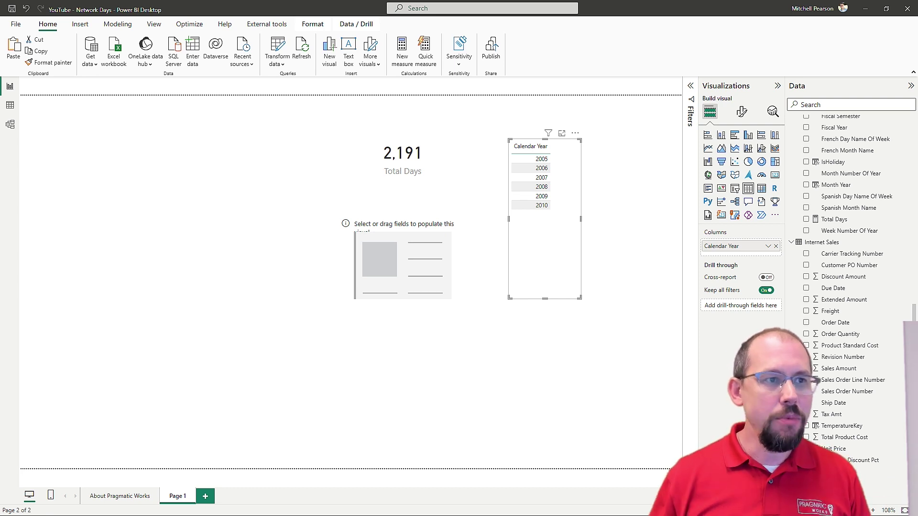
# - Check the Total Days card's measure formula, COUNTROWS('Date'), then scroll up to the Date table
pyautogui.click(430, 170)
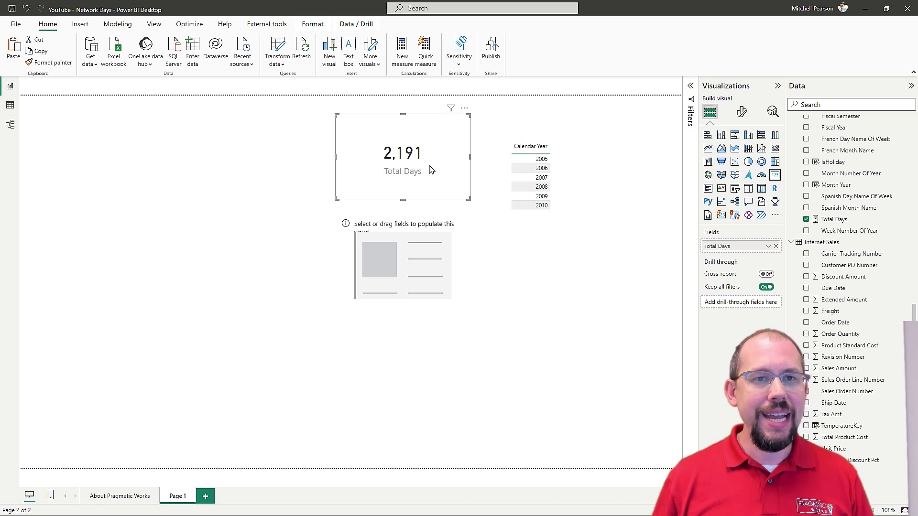
pyautogui.click(834, 219)
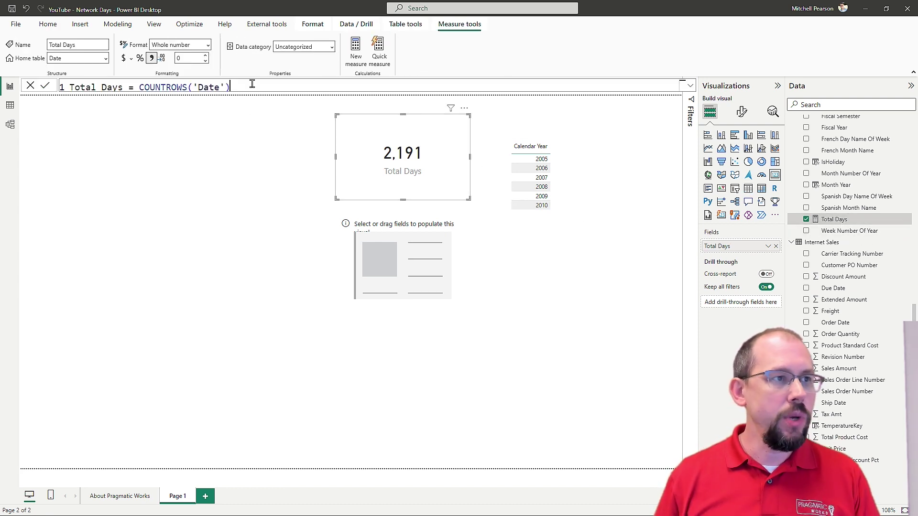
pyautogui.scroll(3, 252, 84)
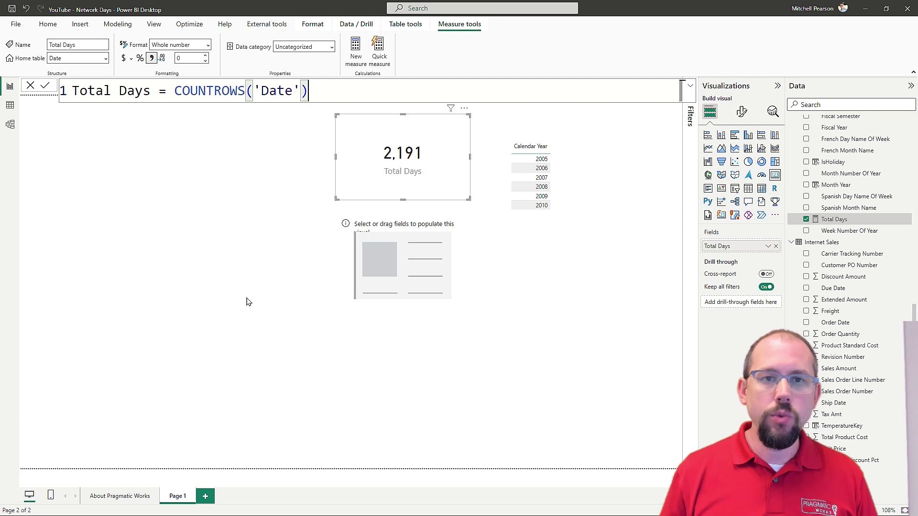
pyautogui.scroll(5, 854, 346)
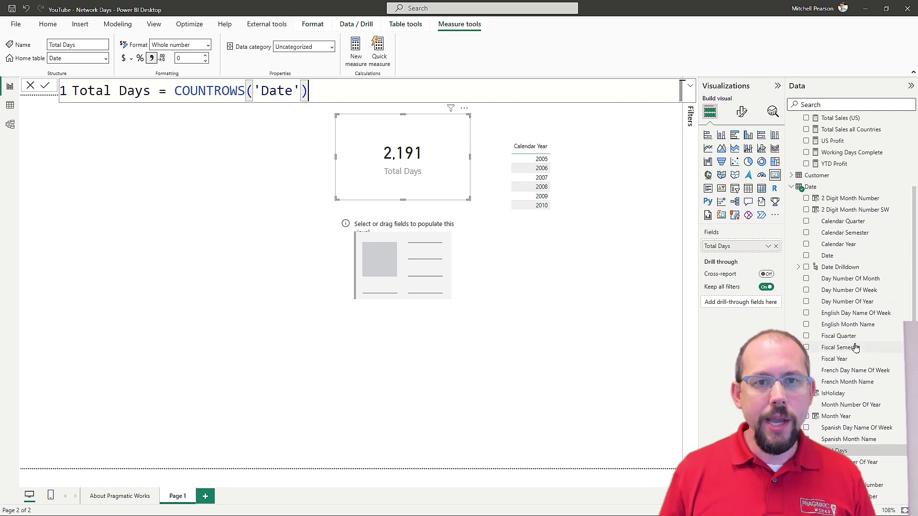
# - Add a new Date-table measure named 'Working Days =' with an empty second formula line
pyautogui.click(812, 189)
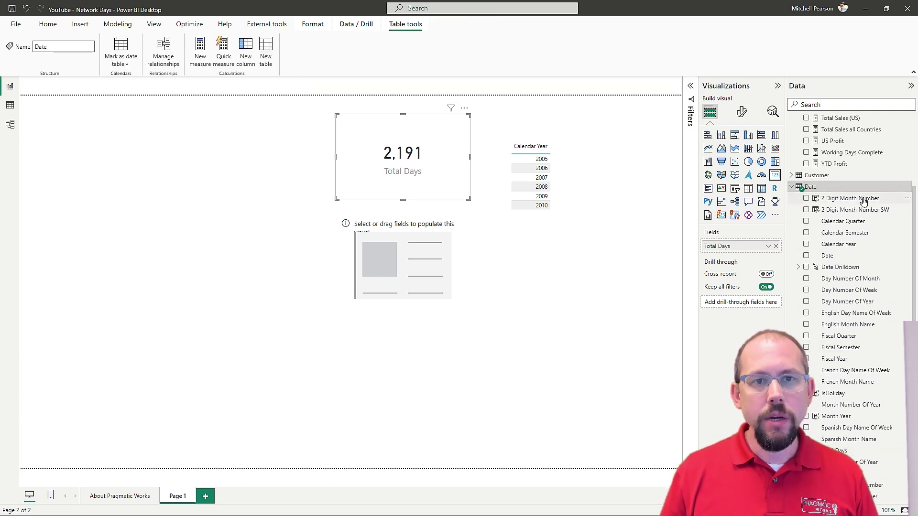
pyautogui.rightClick(814, 192)
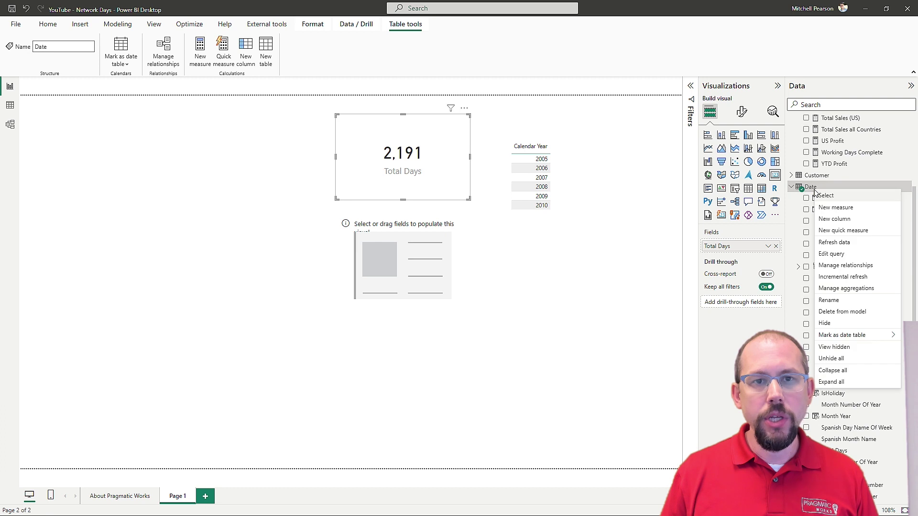
pyautogui.click(842, 209)
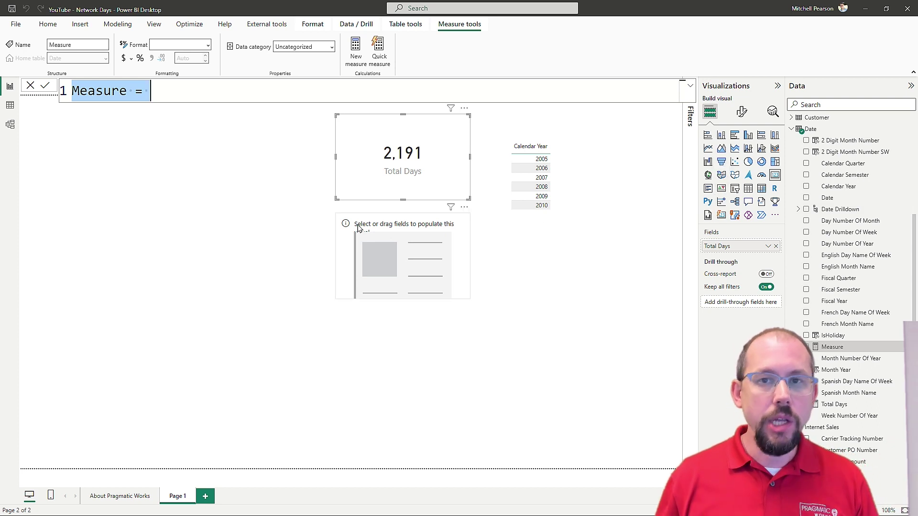
pyautogui.click(188, 94)
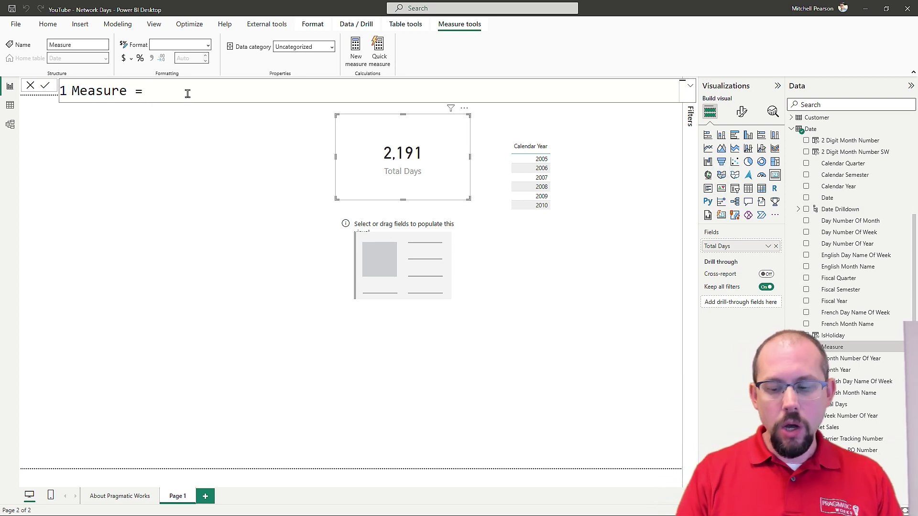
pyautogui.hotkey('shift', 'Home')
pyautogui.write('wORKI')
pyautogui.press('BackSpace')
pyautogui.press('BackSpace')
pyautogui.press('BackSpace')
pyautogui.press('BackSpace')
pyautogui.press('BackSpace')
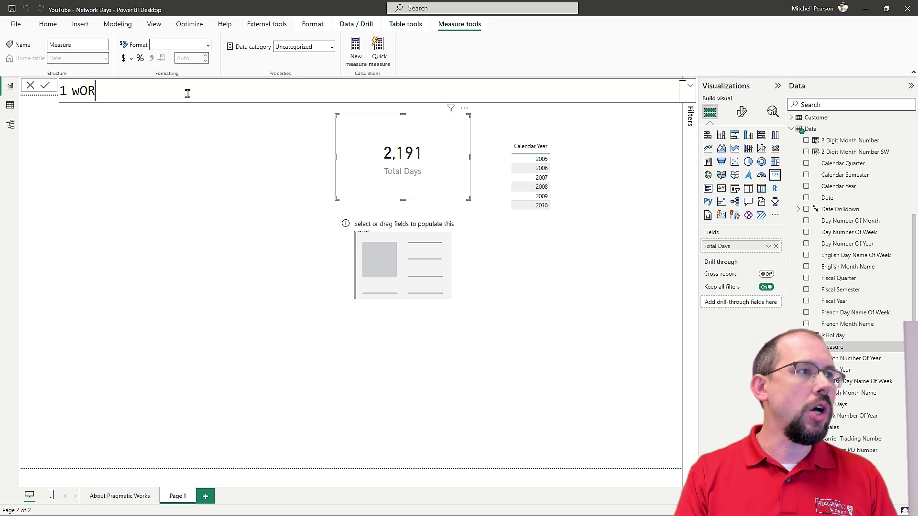
pyautogui.write('Working Day')
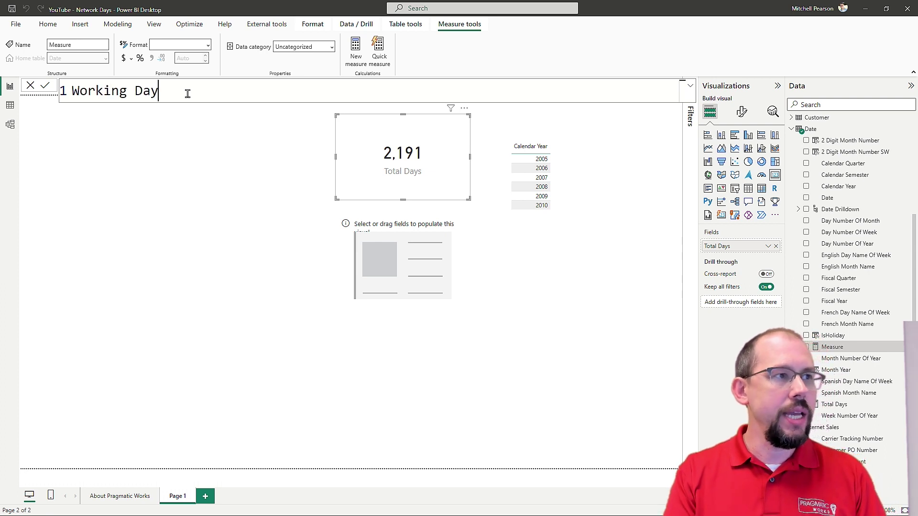
pyautogui.write('s =')
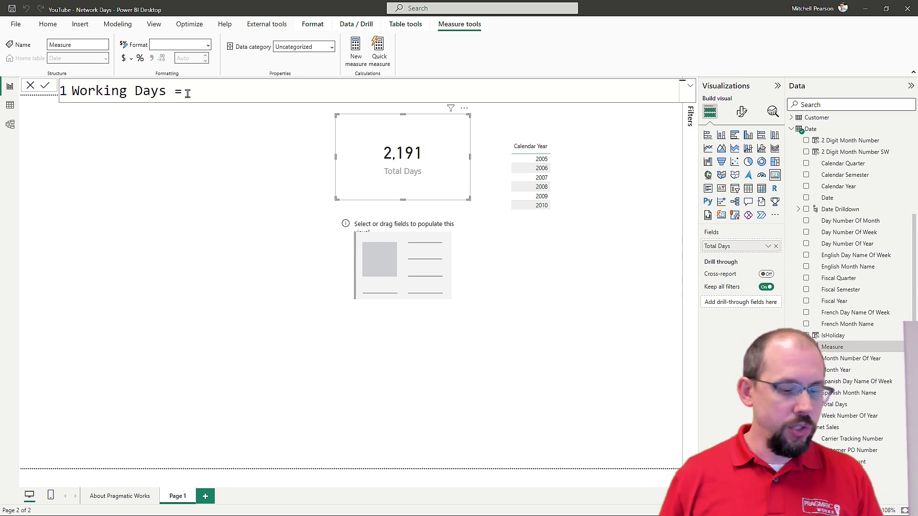
pyautogui.hotkey('shift', 'Return')
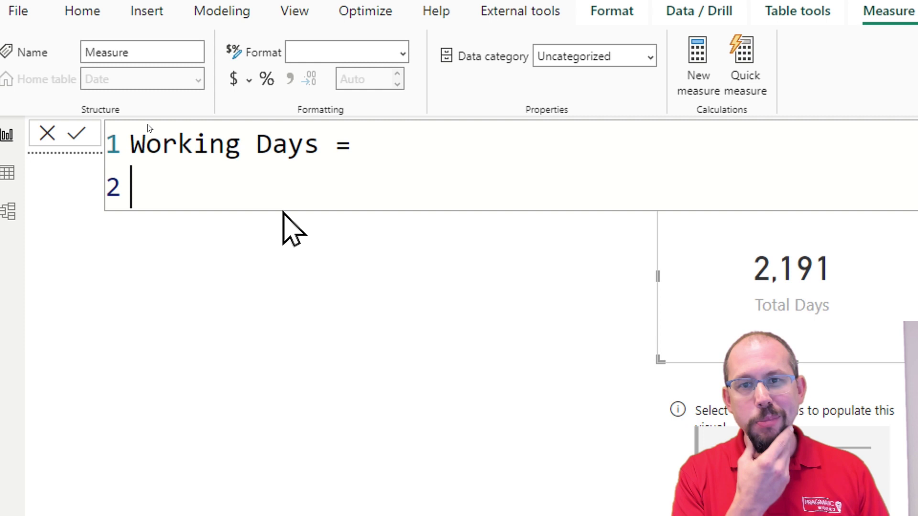
# - Define the variable _FirstDate = MIN('Date'[Date]) in the Working Days measure
pyautogui.write('var')
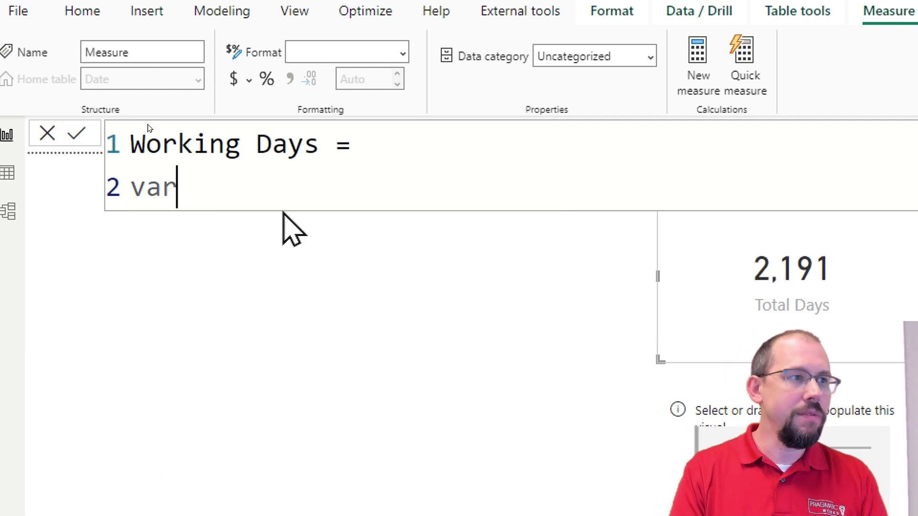
pyautogui.write(' _')
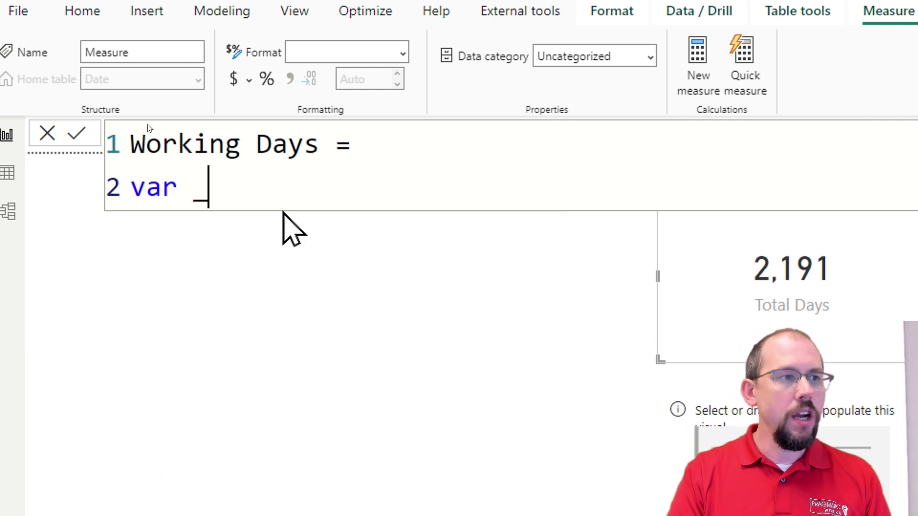
pyautogui.write('fin')
pyautogui.press('BackSpace')
pyautogui.press('BackSpace')
pyautogui.press('BackSpace')
pyautogui.write('F')
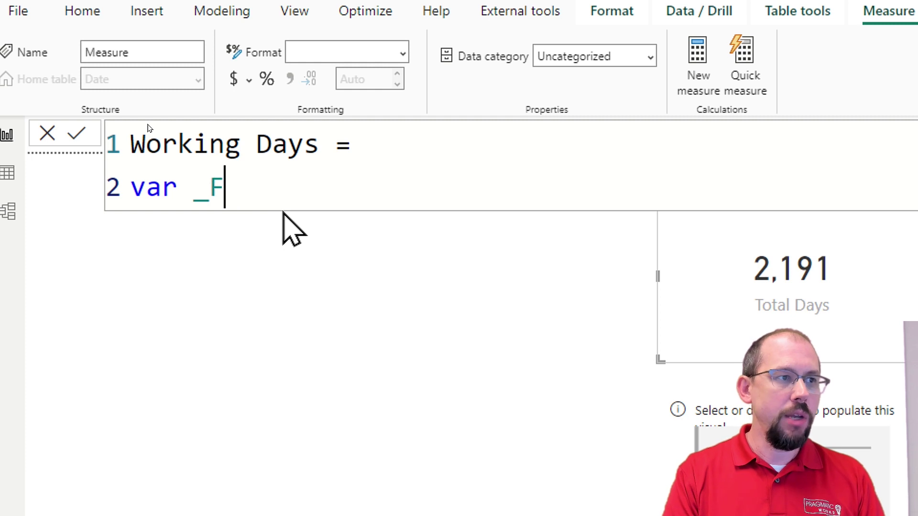
pyautogui.write('irstDa')
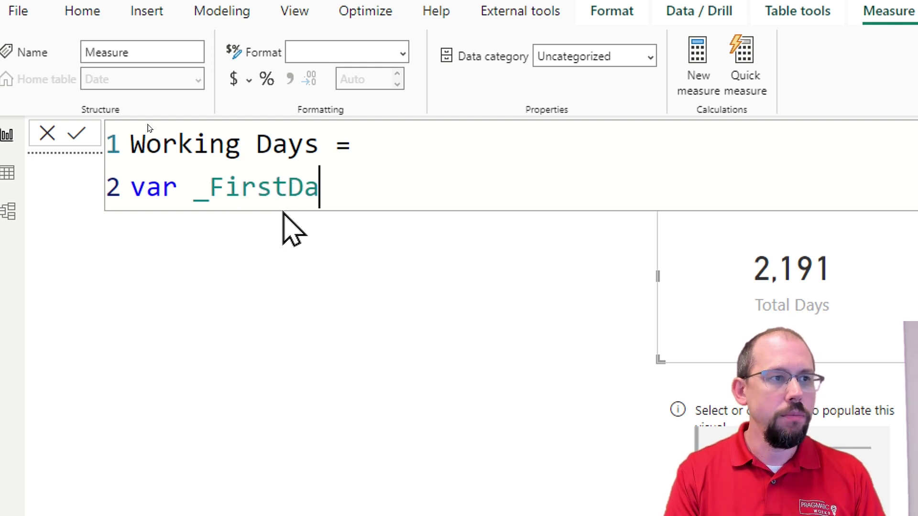
pyautogui.write('te = min')
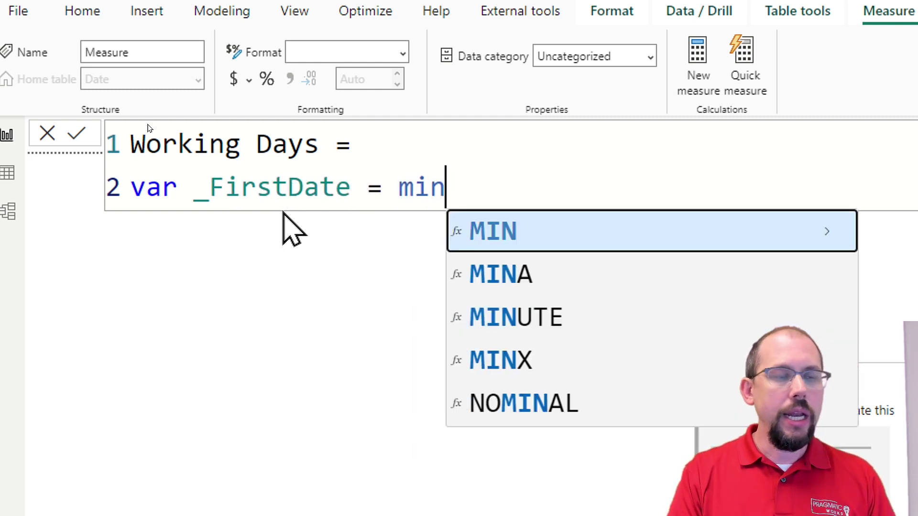
pyautogui.press('Tab')
pyautogui.write("'[d")
pyautogui.press('Tab')
pyautogui.write('[')
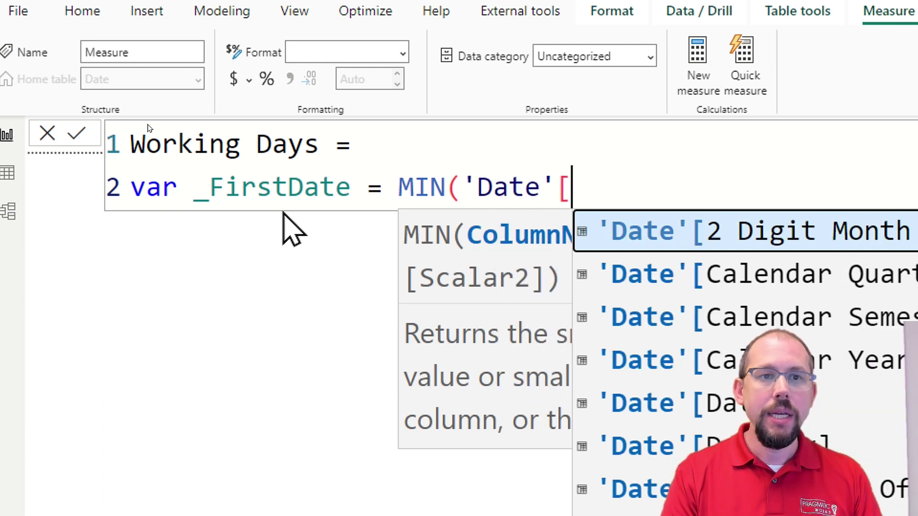
pyautogui.write('date')
pyautogui.press('Tab')
pyautogui.write(')')
pyautogui.press('Return')
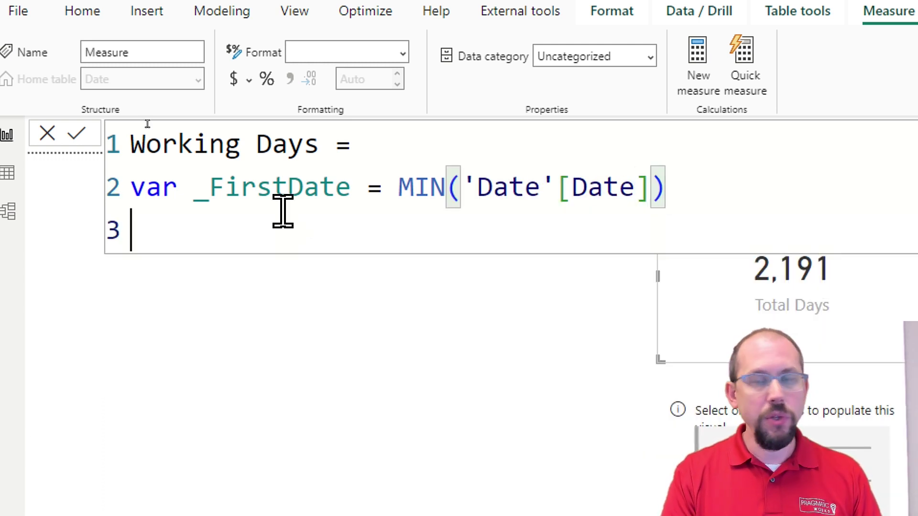
# - Add the variable _LastDate = MAX('Date'[Date]) on the next line
pyautogui.write('var _ l')
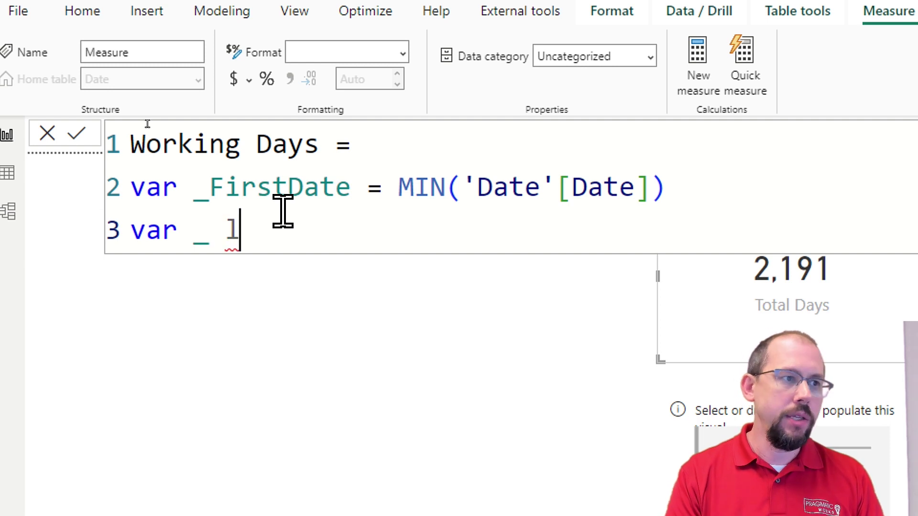
pyautogui.press('BackSpace')
pyautogui.write('Last')
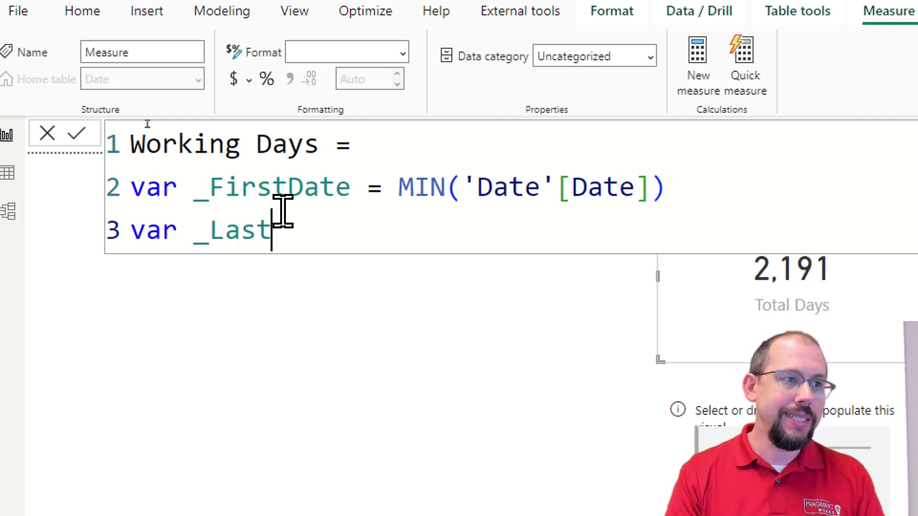
pyautogui.write('Date')
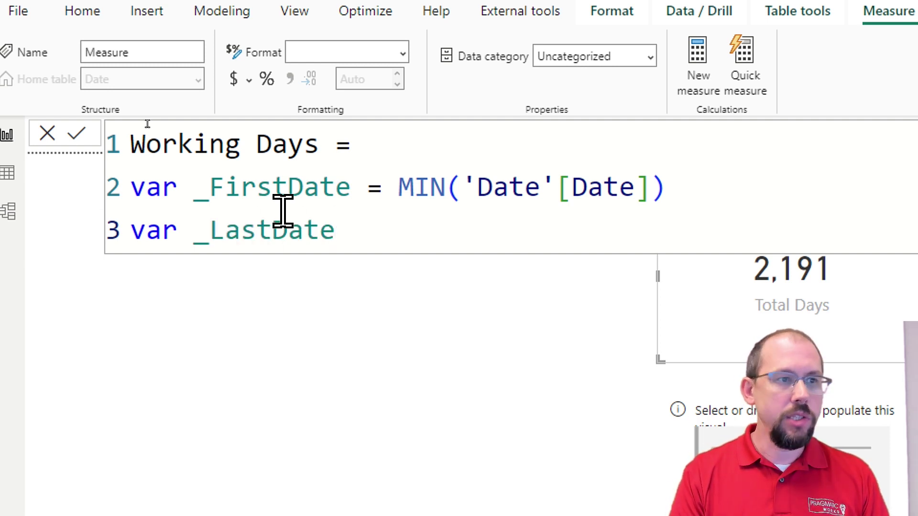
pyautogui.write(' = MAX')
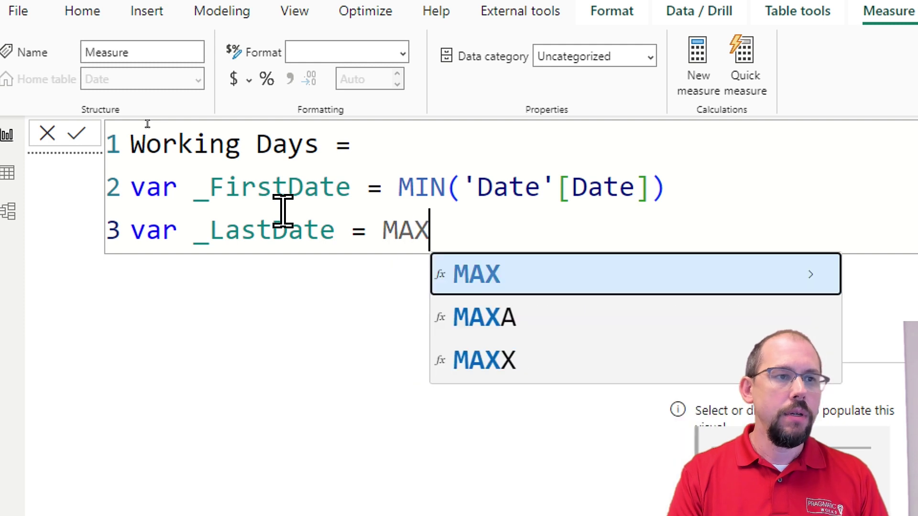
pyautogui.write("('DATE")
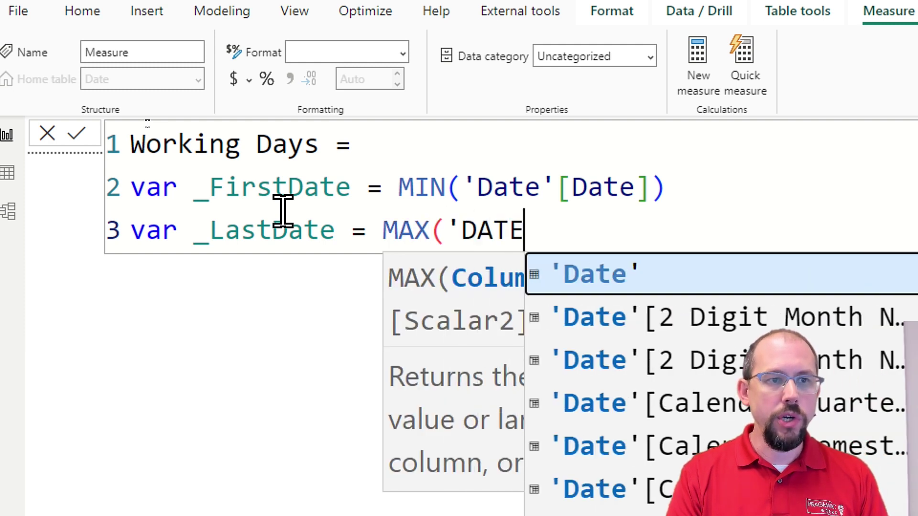
pyautogui.press('Tab')
pyautogui.write('[DATE')
pyautogui.press('Tab')
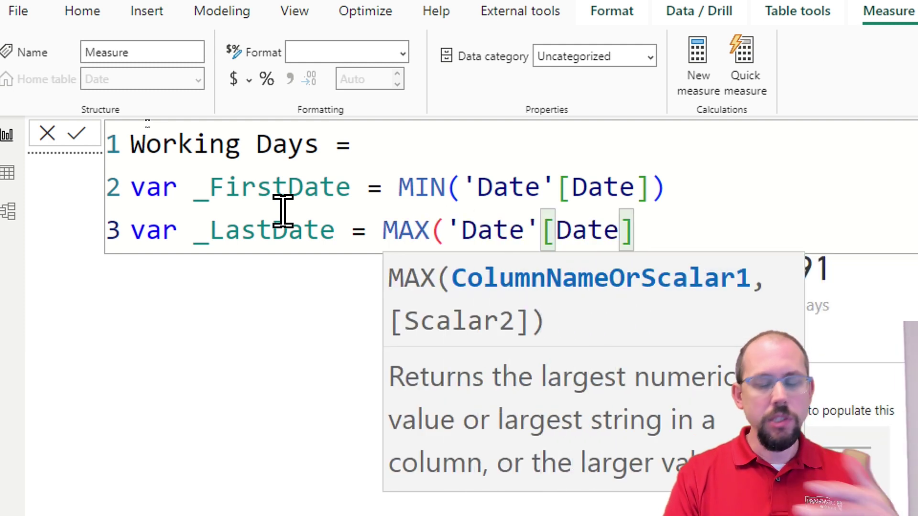
pyautogui.write(')')
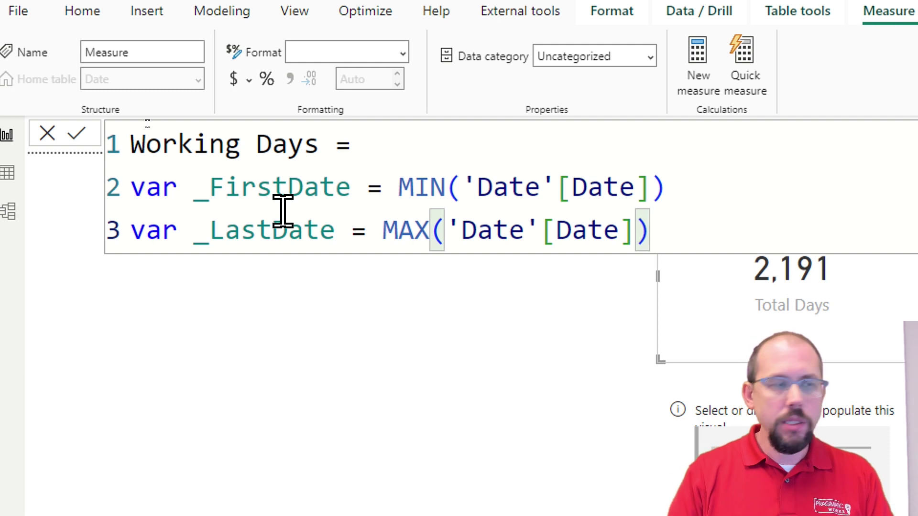
# - Add a RETURN line after the variables, with a new line ready below
pyautogui.hotkey('shift', 'Return')
pyautogui.hotkey('shift', 'Return')
pyautogui.write('ret')
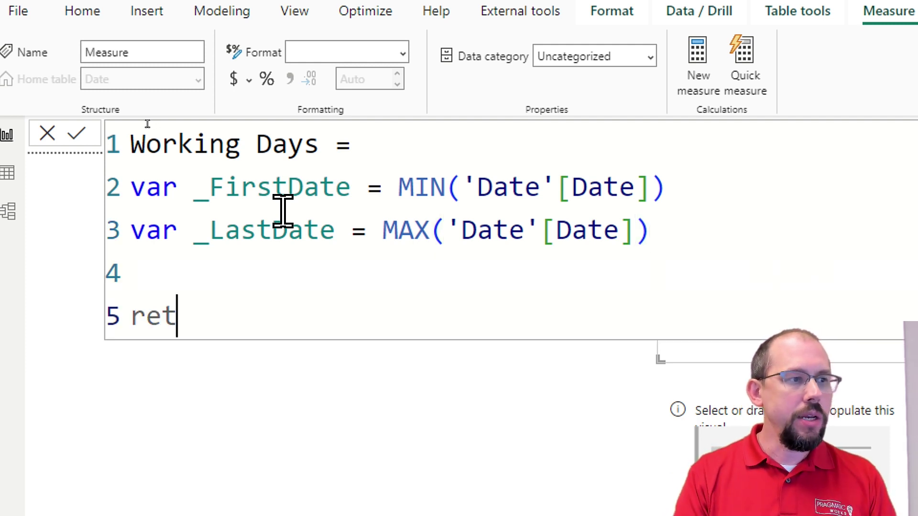
pyautogui.press('BackSpace')
pyautogui.press('BackSpace')
pyautogui.press('BackSpace')
pyautogui.write('RETURN')
pyautogui.hotkey('shift', 'Return')
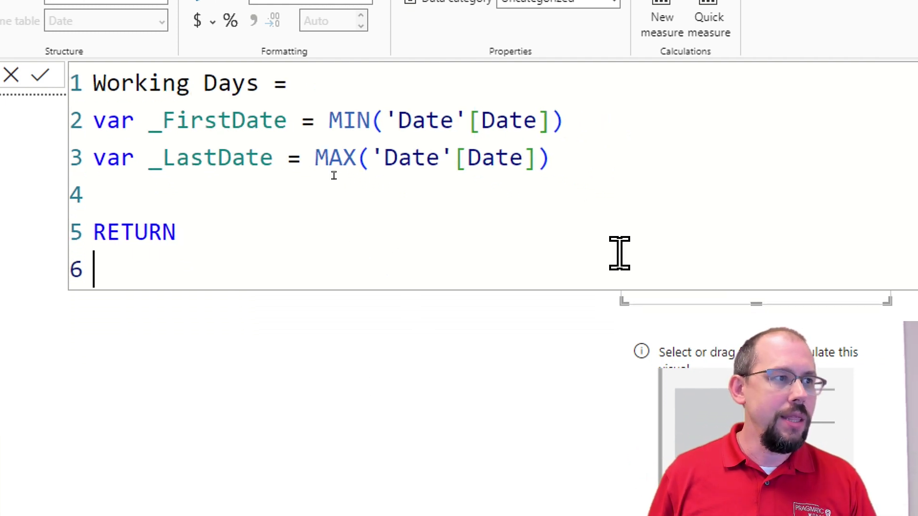
# - Make Working Days return NETWORKDAYS(_FirstDate, _LastDate) and commit the measure
pyautogui.write('NETWORK')
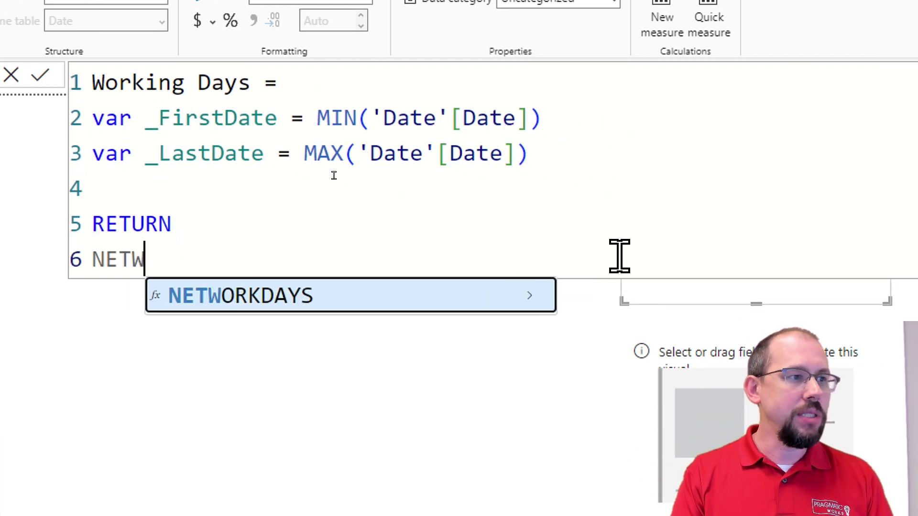
pyautogui.write('DAYS(')
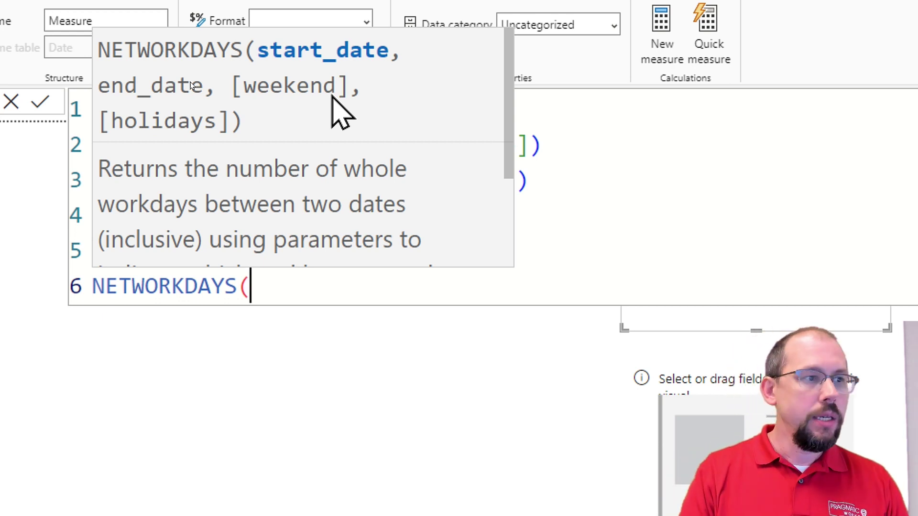
pyautogui.hotkey('shift', 'Return')
pyautogui.write('_FirstDate,')
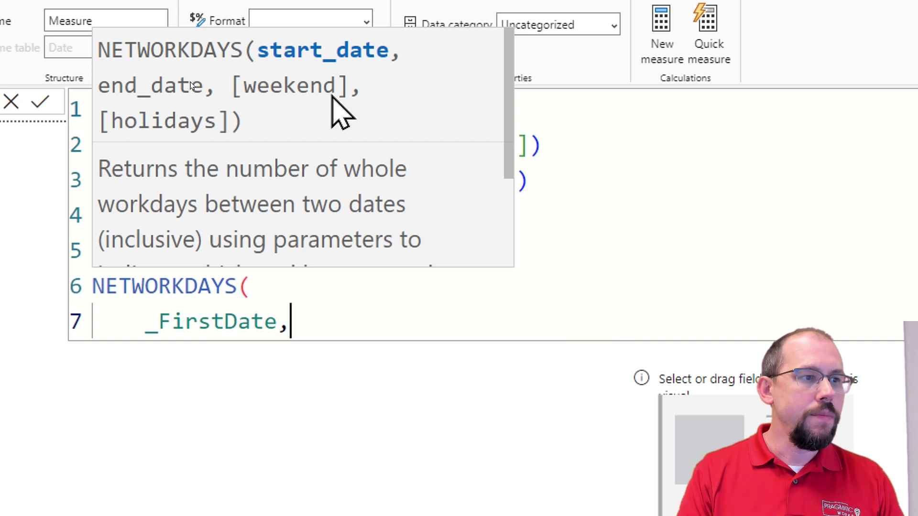
pyautogui.hotkey('shift', 'Return')
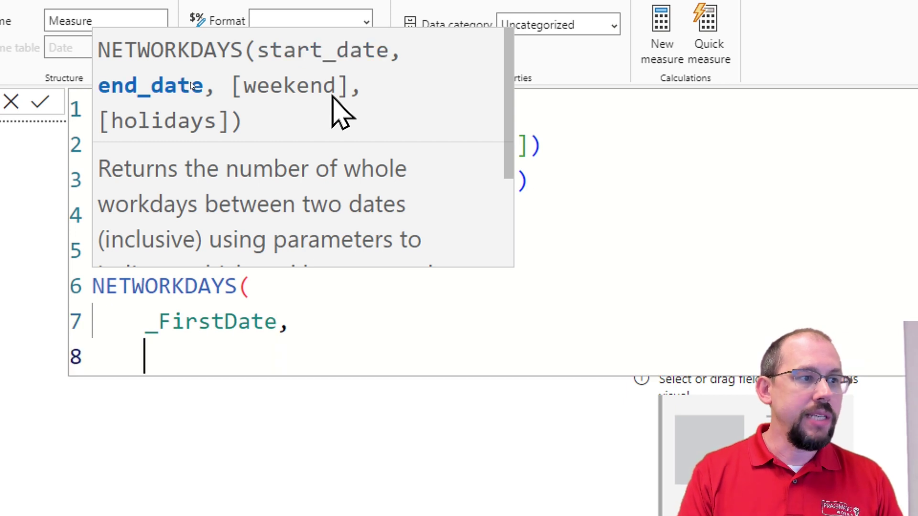
pyautogui.write('_LastDate')
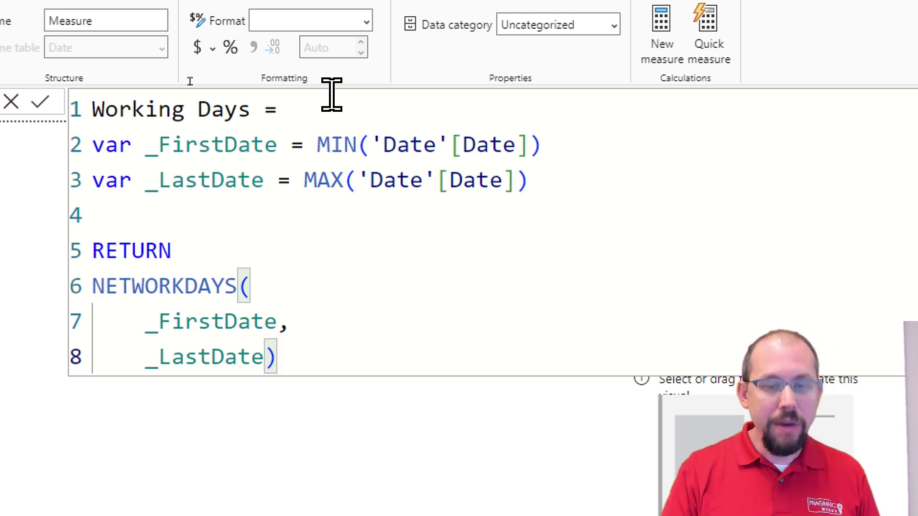
pyautogui.press('Return')
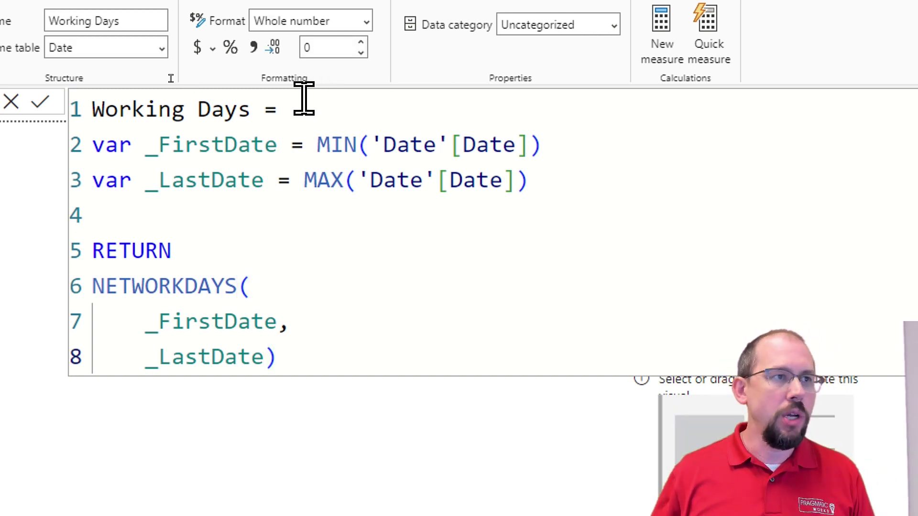
# - Give Working Days thousands separators, put it on the empty card, and filter Calendar Year to 2009
pyautogui.click(258, 70)
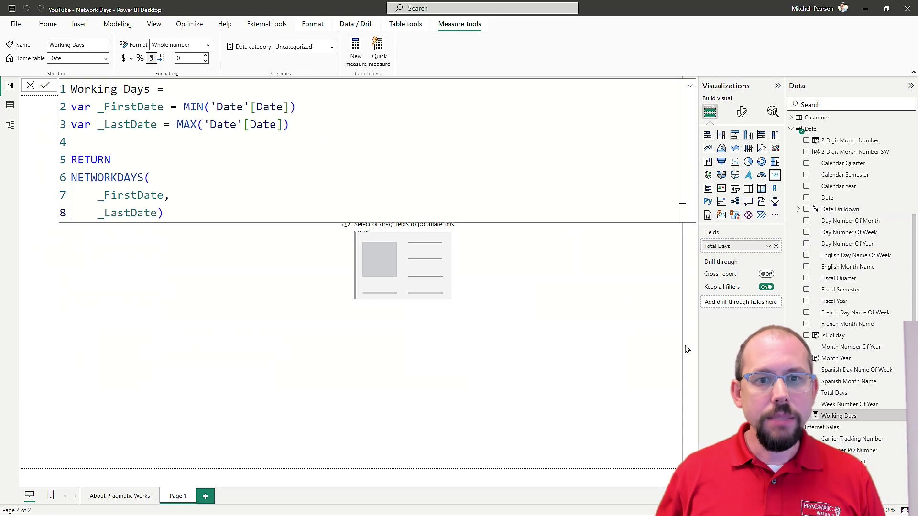
pyautogui.scroll(-5, 856, 344)
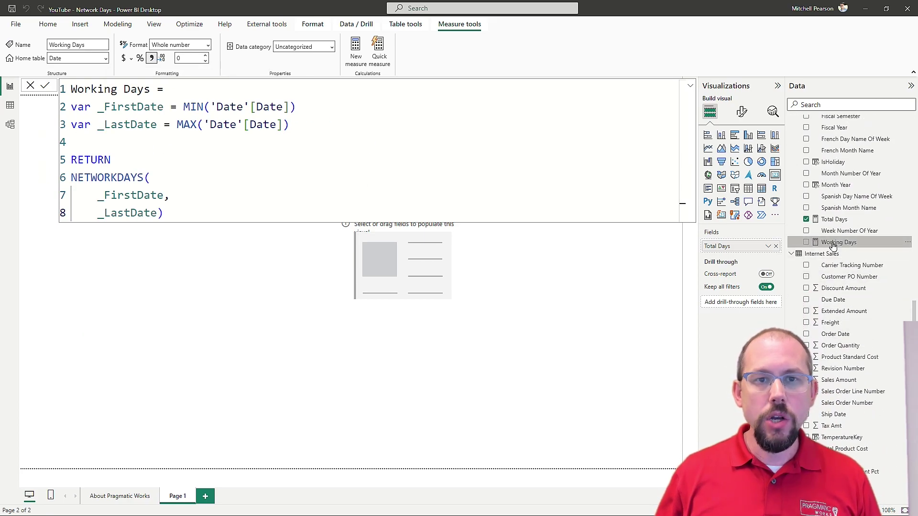
pyautogui.moveTo(842, 250); pyautogui.dragTo(402, 256)
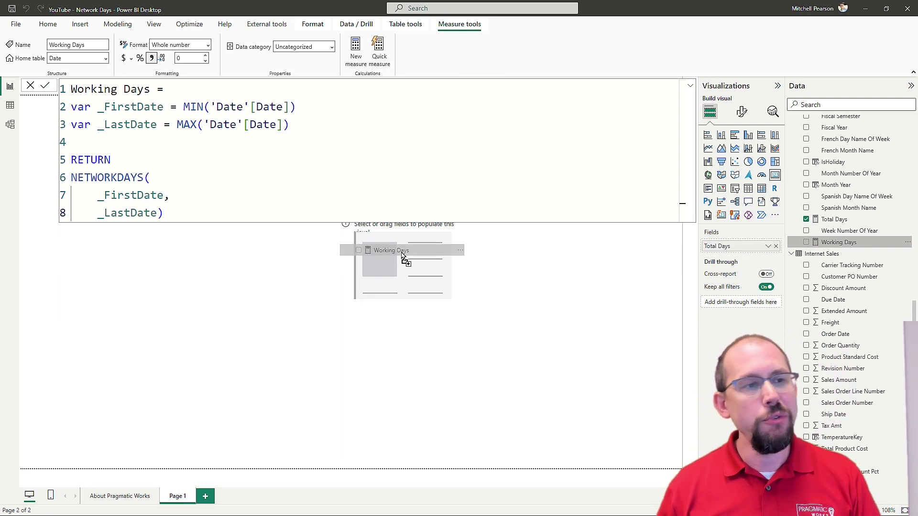
pyautogui.moveTo(401, 256); pyautogui.dragTo(405, 254)
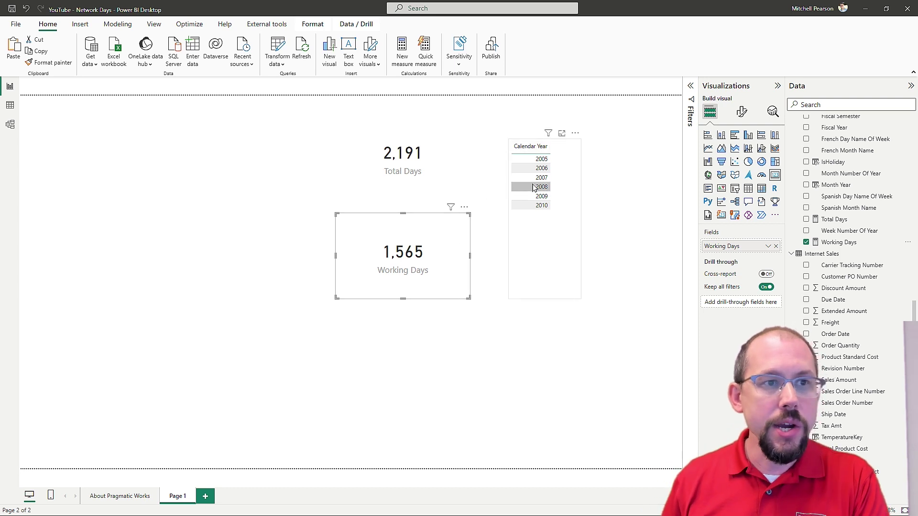
pyautogui.click(535, 201)
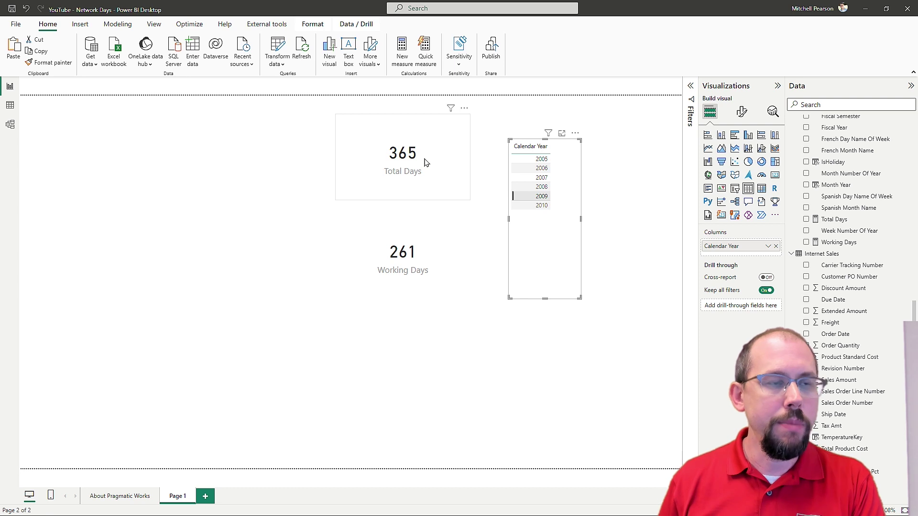
pyautogui.click(542, 186)
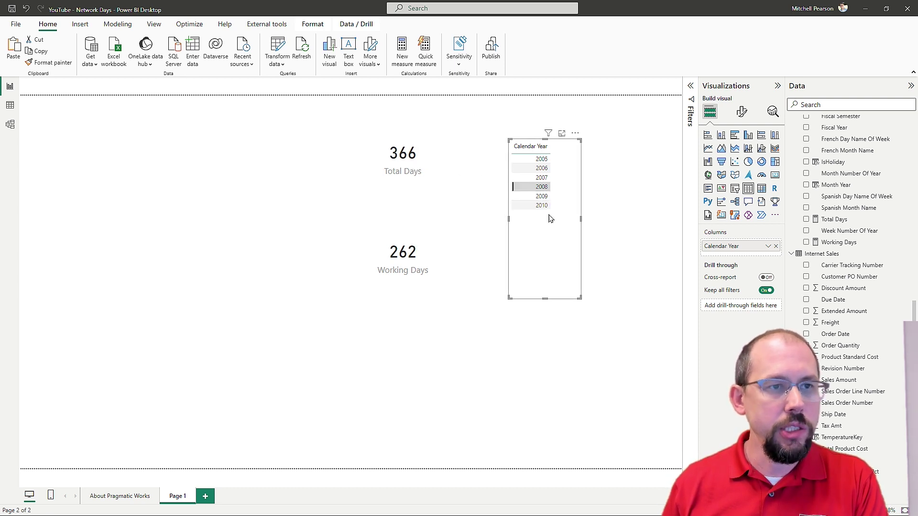
pyautogui.click(542, 196)
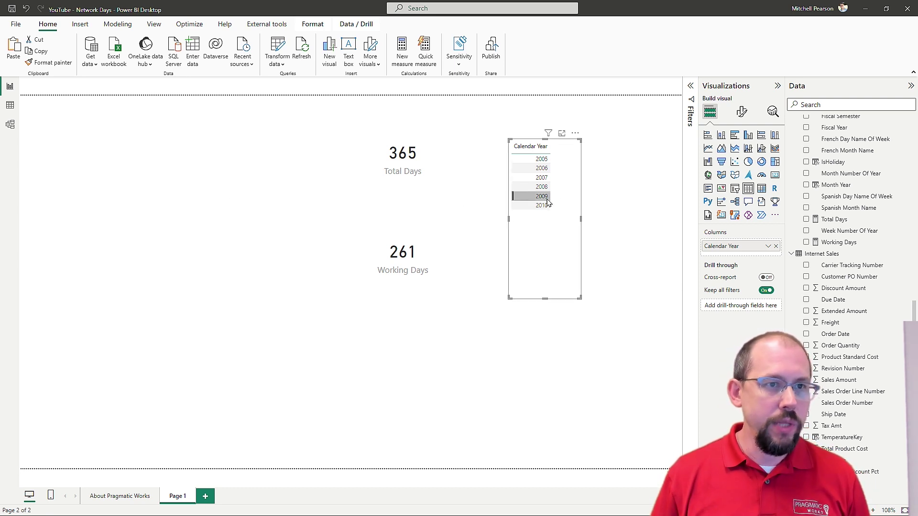
# - Open the Date table in Data view and browse its columns
pyautogui.click(10, 108)
pyautogui.click(512, 238)
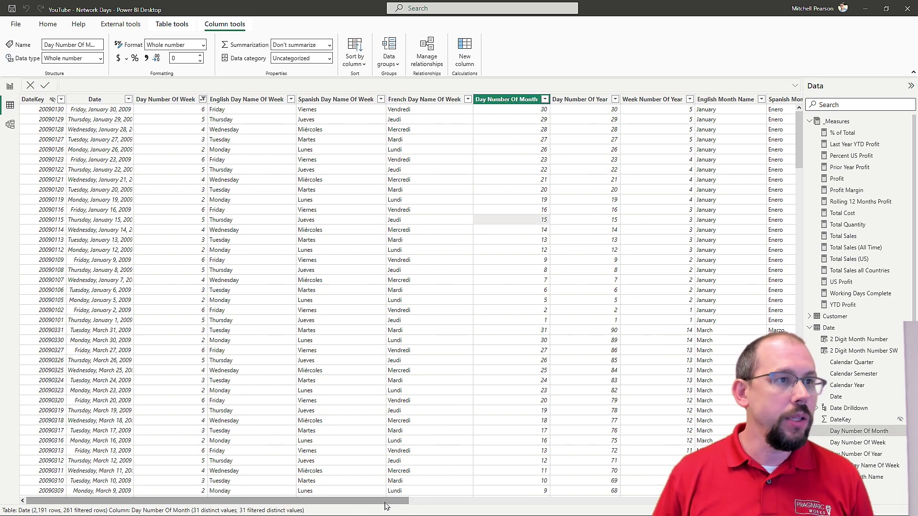
pyautogui.hscroll(3, 419, 504)
pyautogui.hscroll(-3, 419, 506)
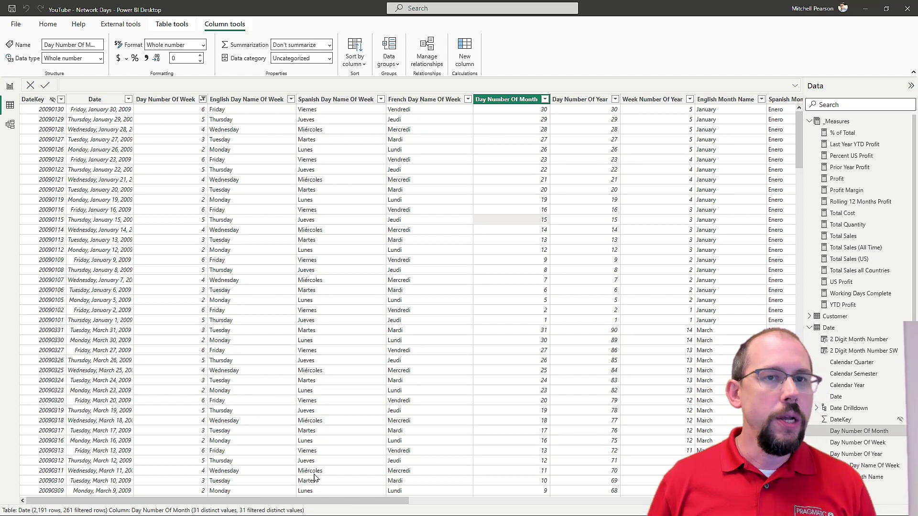
pyautogui.moveTo(271, 502); pyautogui.dragTo(522, 502)
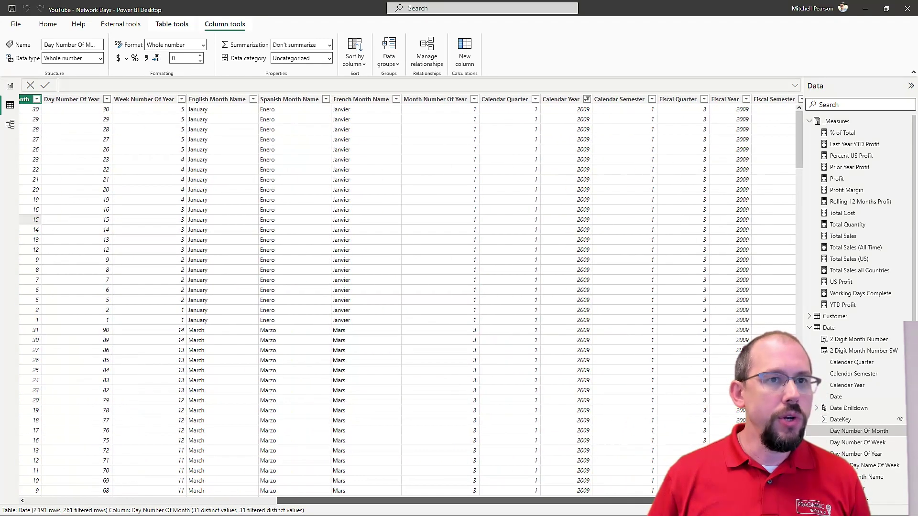
# - Inspect the Calendar Year filter options showing 2009 selected, then close them
pyautogui.click(586, 99)
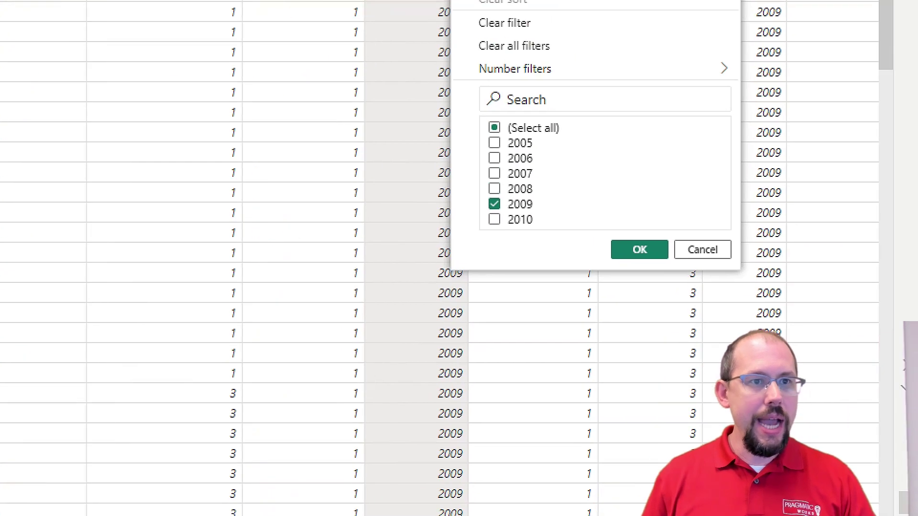
pyautogui.moveTo(454, 25); pyautogui.dragTo(495, 61)
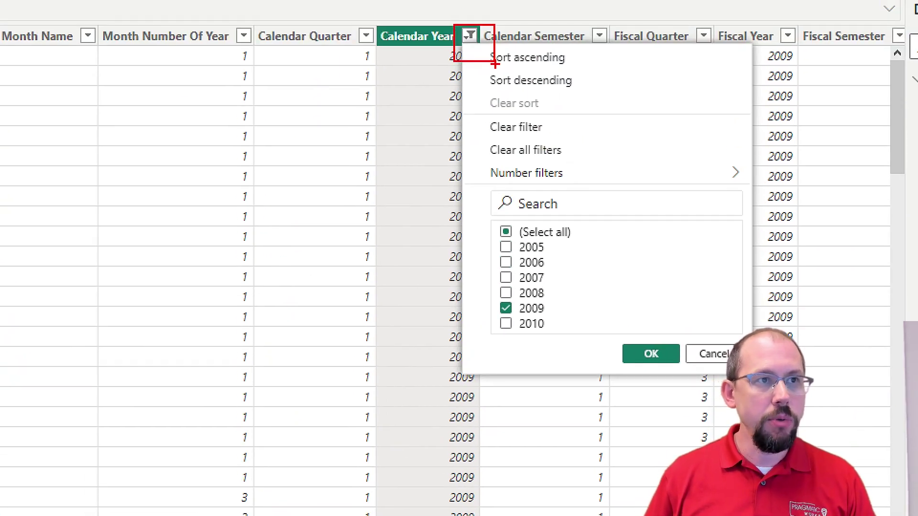
pyautogui.moveTo(529, 303); pyautogui.dragTo(589, 281)
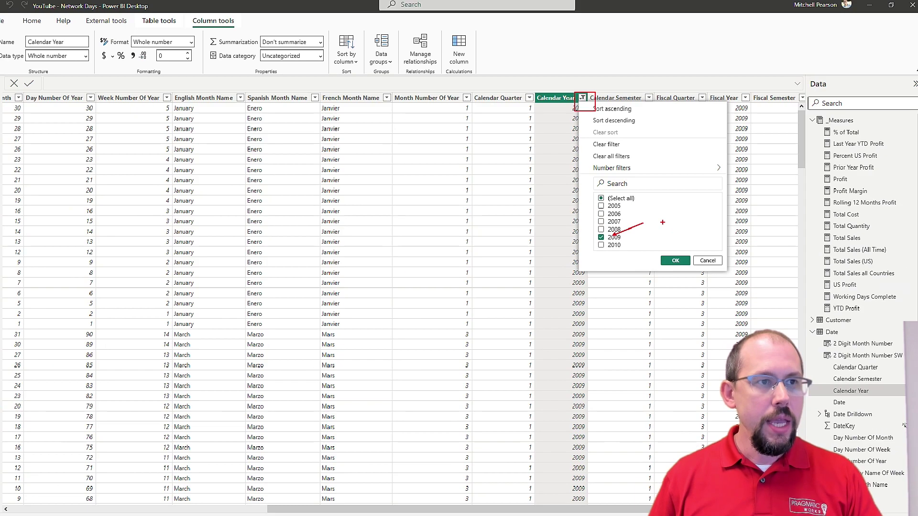
pyautogui.press('Escape')
pyautogui.click(222, 495)
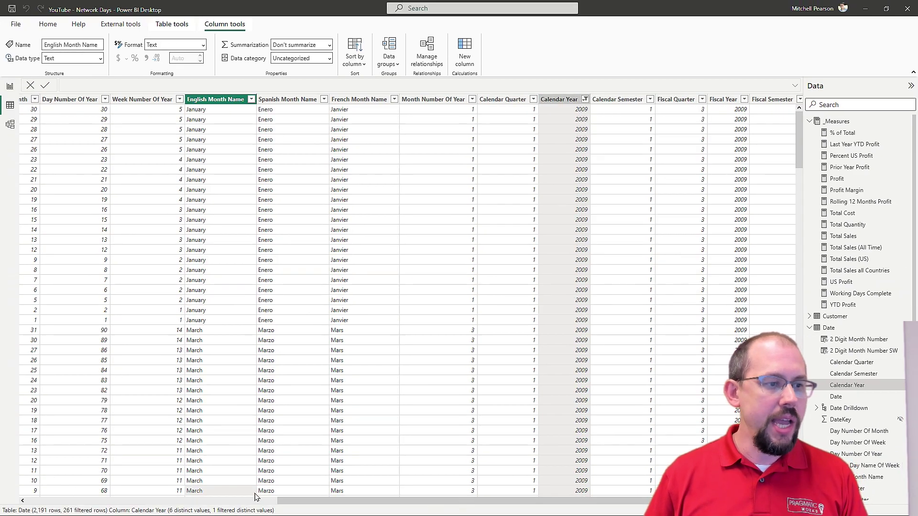
# - Point out the Day Number Of Week values and the 261 filtered rows
pyautogui.hscroll(-10, 240, 499)
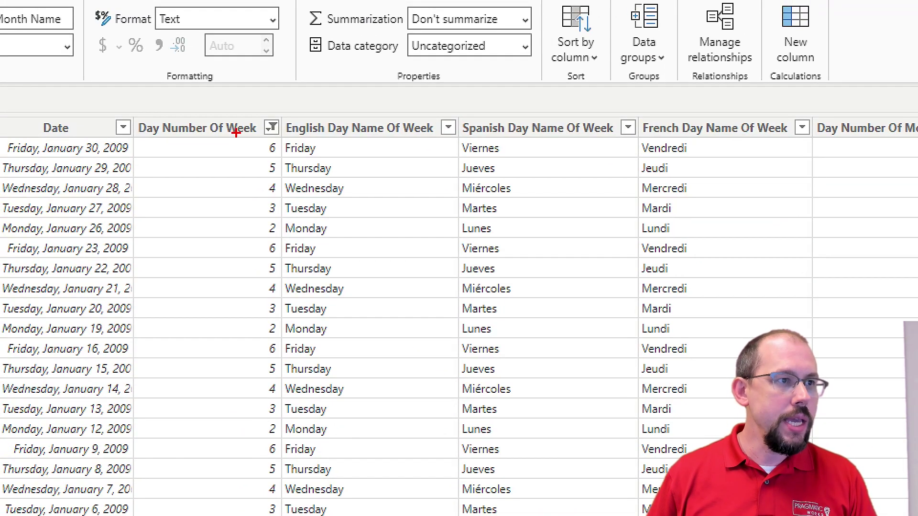
pyautogui.moveTo(235, 133)
pyautogui.mouseDown()
pyautogui.moveTo(280, 286)
pyautogui.moveTo(278, 239)
pyautogui.mouseUp()
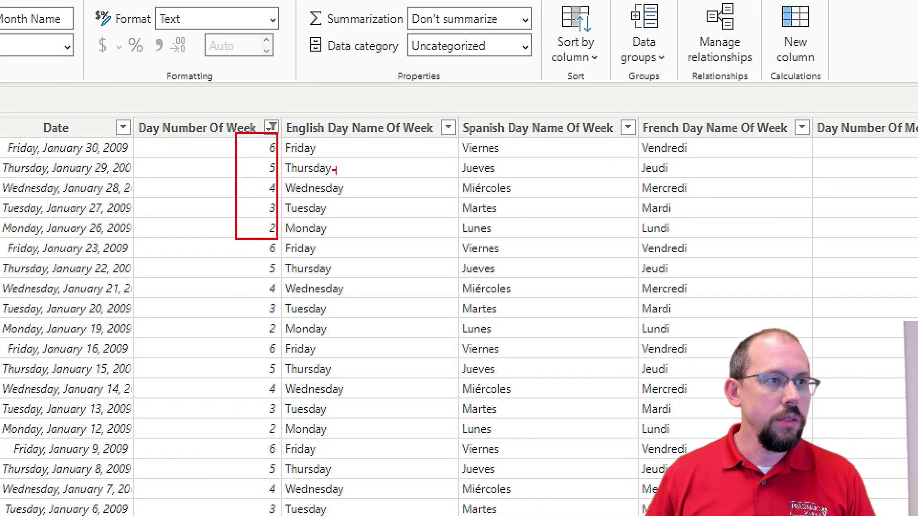
pyautogui.moveTo(342, 137)
pyautogui.mouseDown()
pyautogui.moveTo(370, 149)
pyautogui.moveTo(359, 186)
pyautogui.moveTo(374, 196)
pyautogui.moveTo(362, 233)
pyautogui.moveTo(330, 244)
pyautogui.mouseUp()
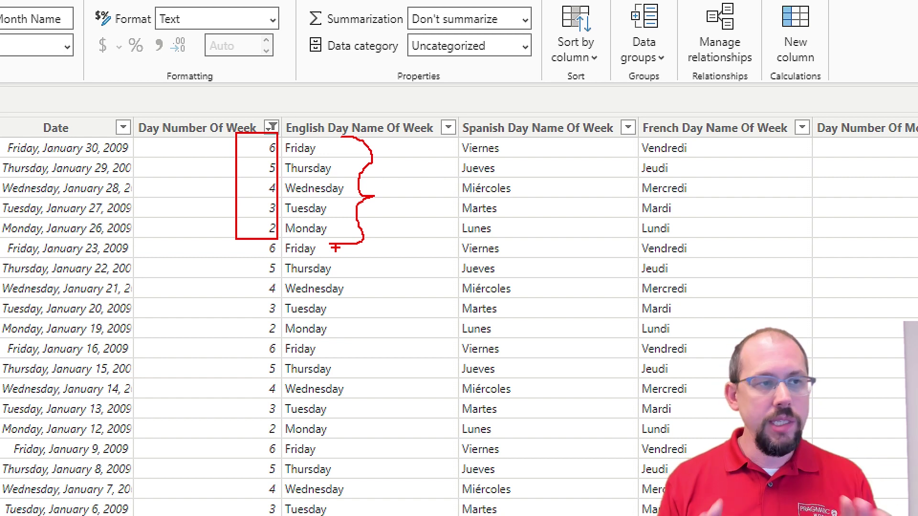
pyautogui.press('Escape')
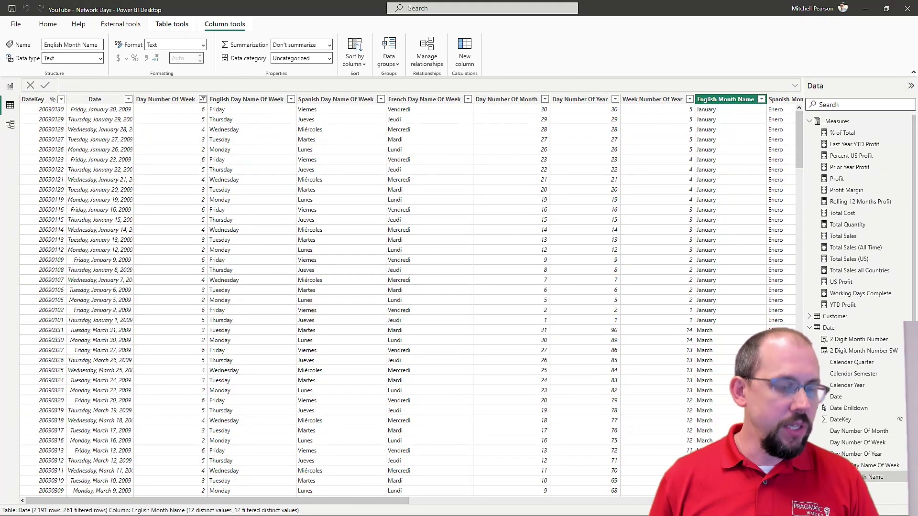
pyautogui.hotkey('ctrl', '1')
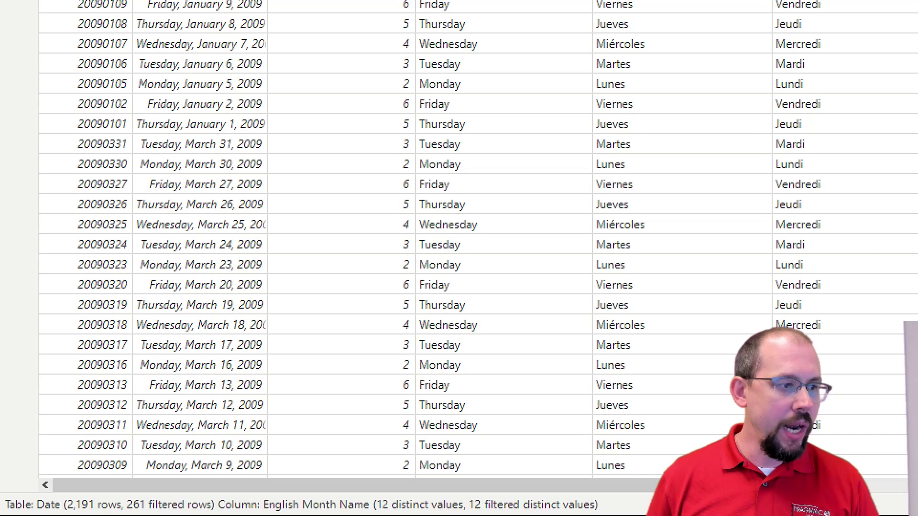
pyautogui.moveTo(97, 480); pyautogui.dragTo(165, 403)
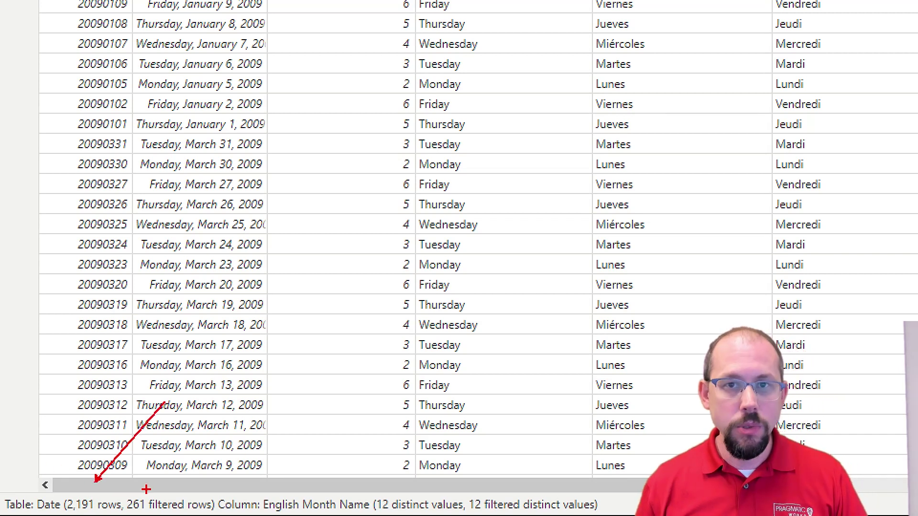
pyautogui.moveTo(124, 494)
pyautogui.mouseDown()
pyautogui.moveTo(162, 515)
pyautogui.moveTo(217, 515)
pyautogui.moveTo(335, 407)
pyautogui.mouseUp()
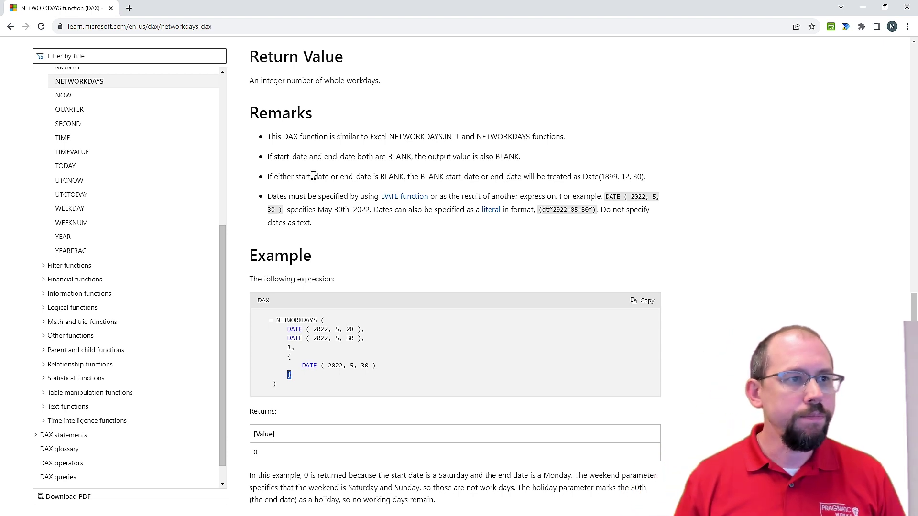
# - Read the NETWORKDAYS description, then scroll to its Syntax and Parameters sections
pyautogui.scroll(4, 346, 237)
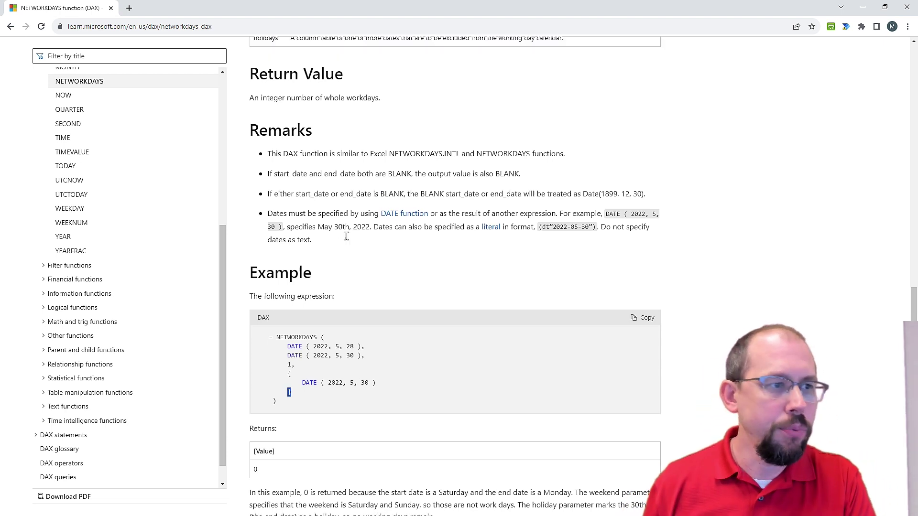
pyautogui.scroll(9, 348, 240)
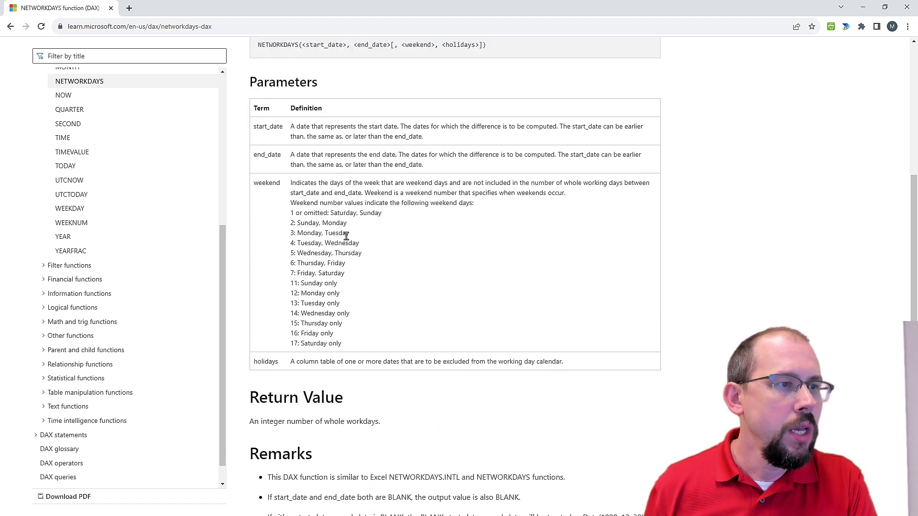
pyautogui.scroll(2, 348, 240)
pyautogui.scroll(-2, 328, 253)
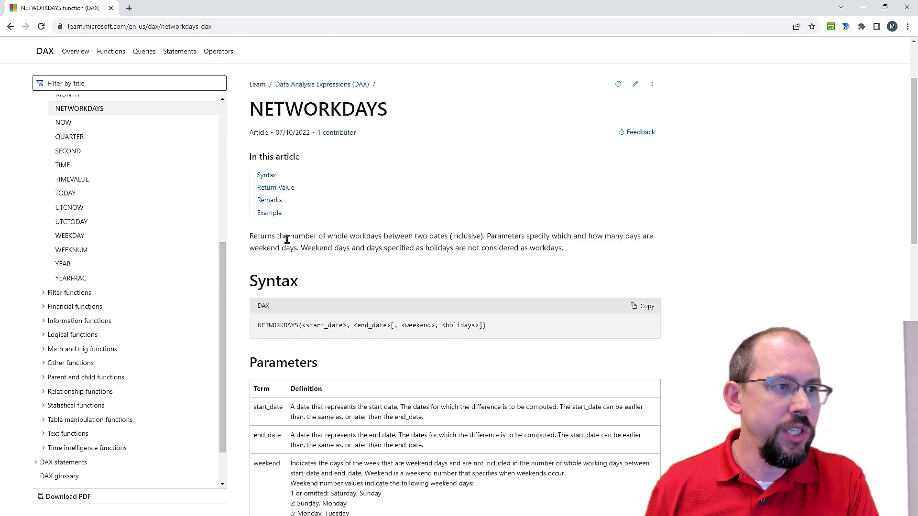
pyautogui.moveTo(289, 237); pyautogui.dragTo(382, 233)
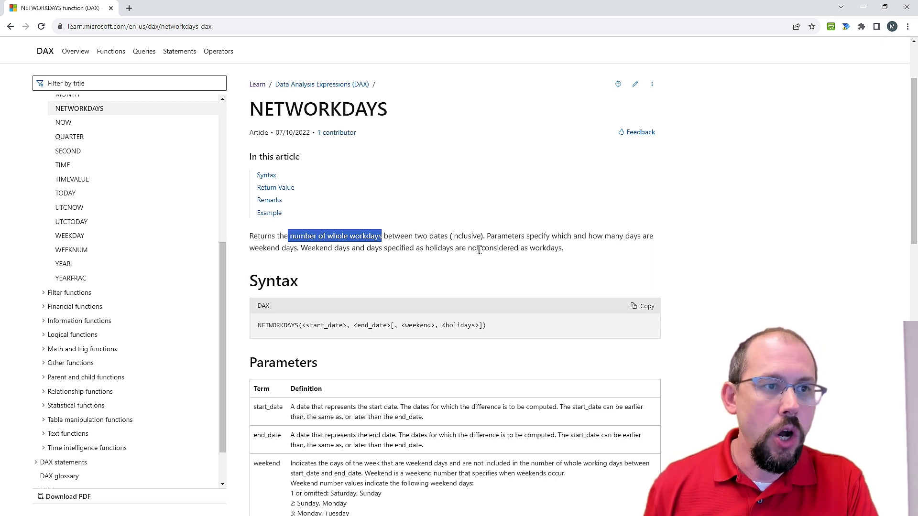
pyautogui.click(580, 250)
pyautogui.moveTo(580, 250); pyautogui.dragTo(398, 262)
pyautogui.click(421, 266)
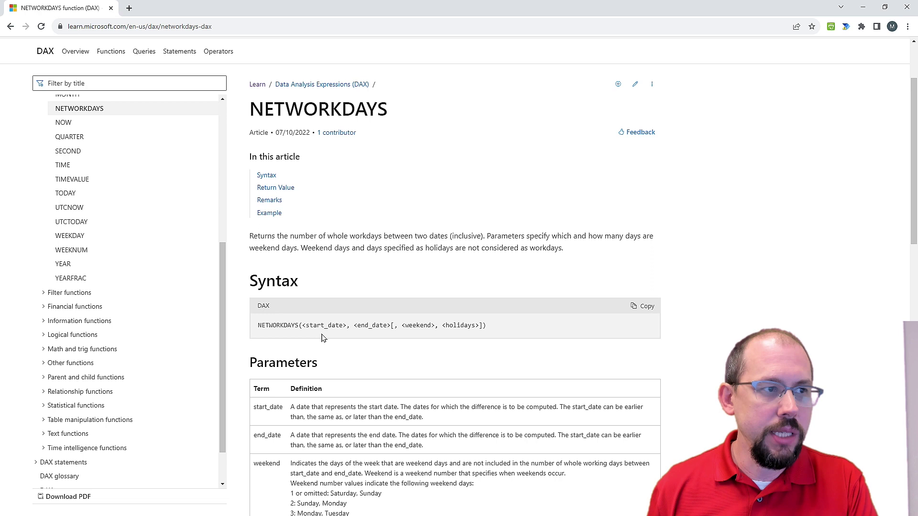
pyautogui.scroll(-4, 338, 337)
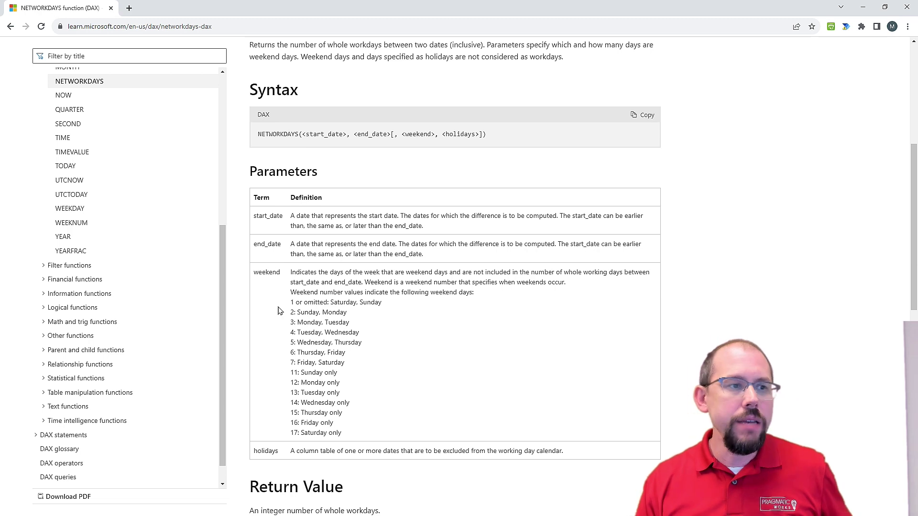
# - Mark weekend codes 11 (Sunday only) and 17 (Saturday only) and the default Saturday-Sunday option, then return to Power BI
pyautogui.moveTo(285, 305); pyautogui.dragTo(388, 423)
pyautogui.click(388, 424)
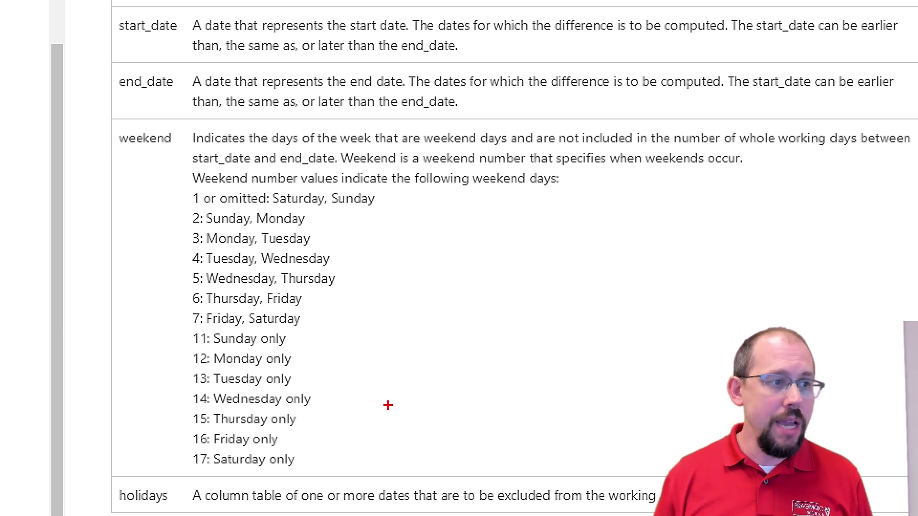
pyautogui.moveTo(184, 327)
pyautogui.mouseDown()
pyautogui.moveTo(216, 351)
pyautogui.moveTo(296, 351)
pyautogui.moveTo(390, 315)
pyautogui.mouseUp()
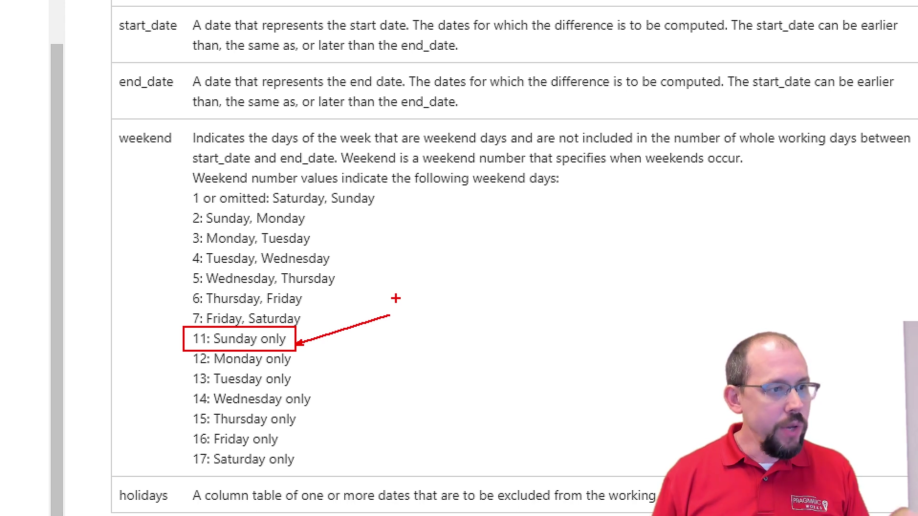
pyautogui.moveTo(187, 446); pyautogui.dragTo(318, 475)
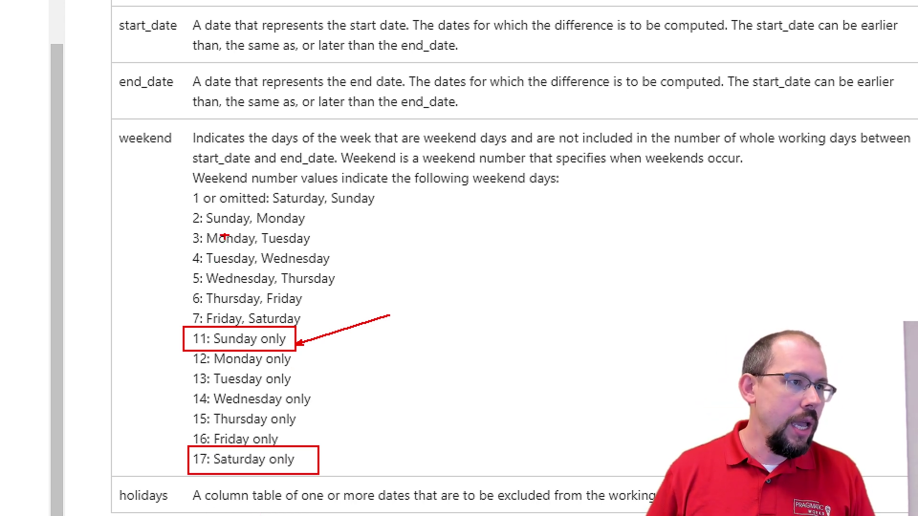
pyautogui.moveTo(377, 212); pyautogui.dragTo(420, 301)
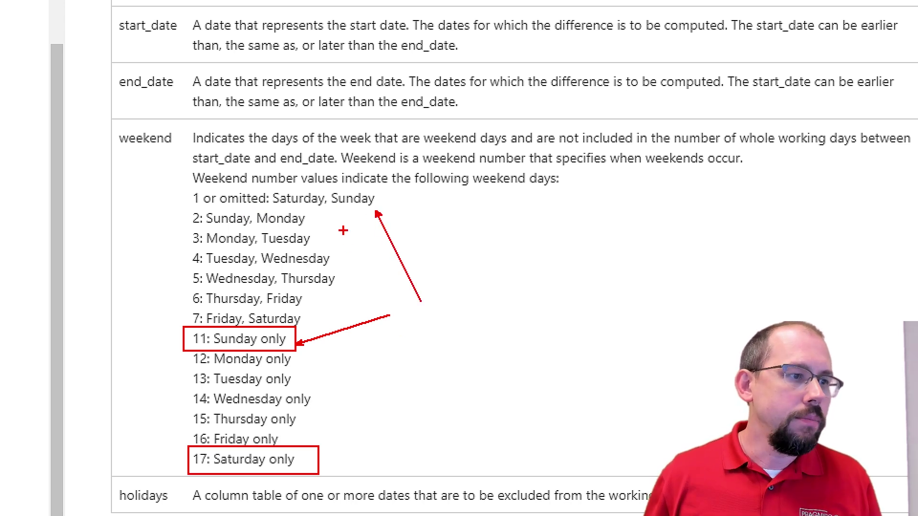
pyautogui.moveTo(217, 208); pyautogui.dragTo(275, 206)
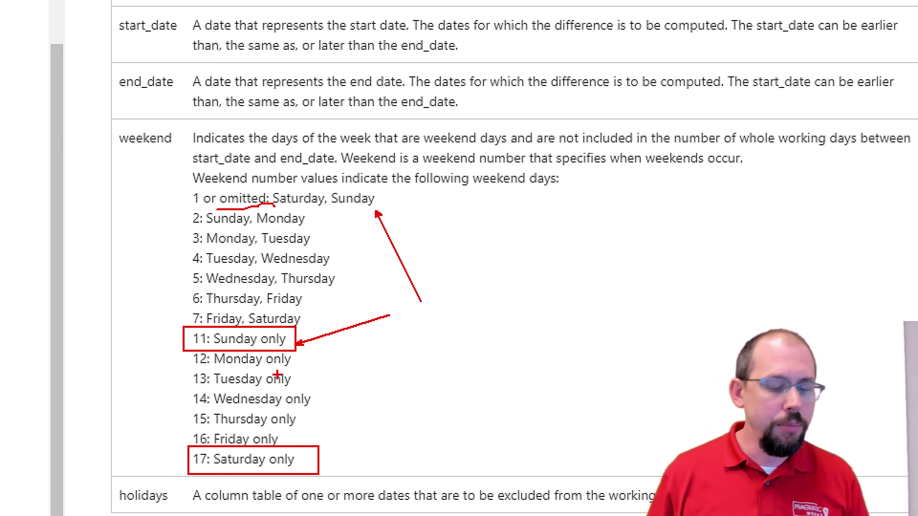
pyautogui.hotkey('alt', 'Tab')
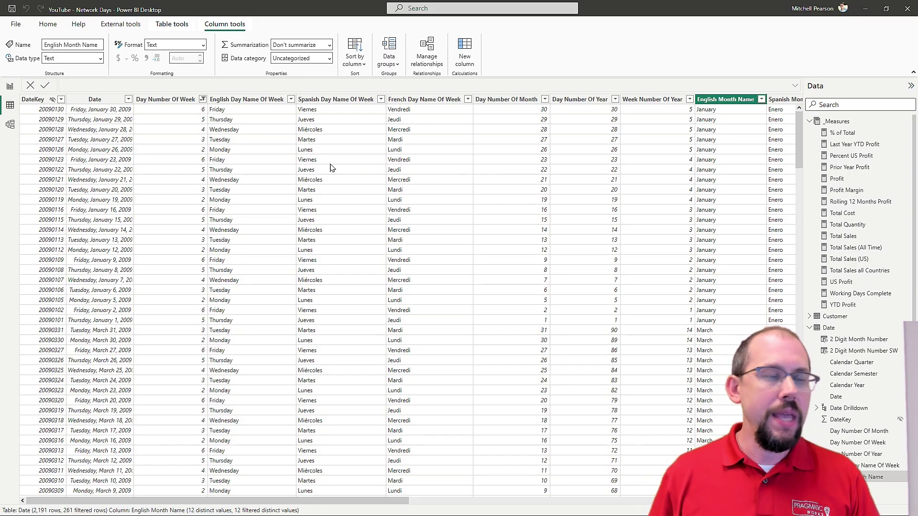
# - Add weekend argument 7 to the Working Days NETWORKDAYS call and commit it
pyautogui.click(11, 86)
pyautogui.click(412, 294)
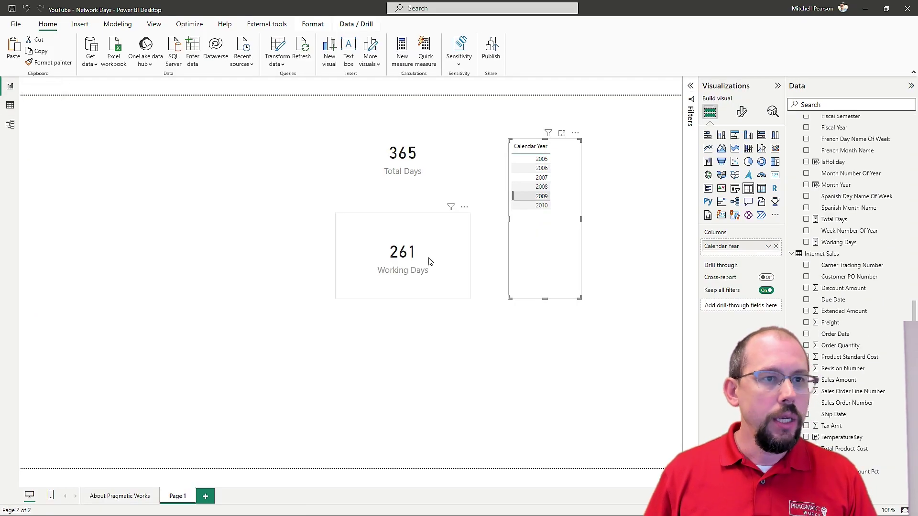
pyautogui.click(840, 242)
pyautogui.click(158, 213)
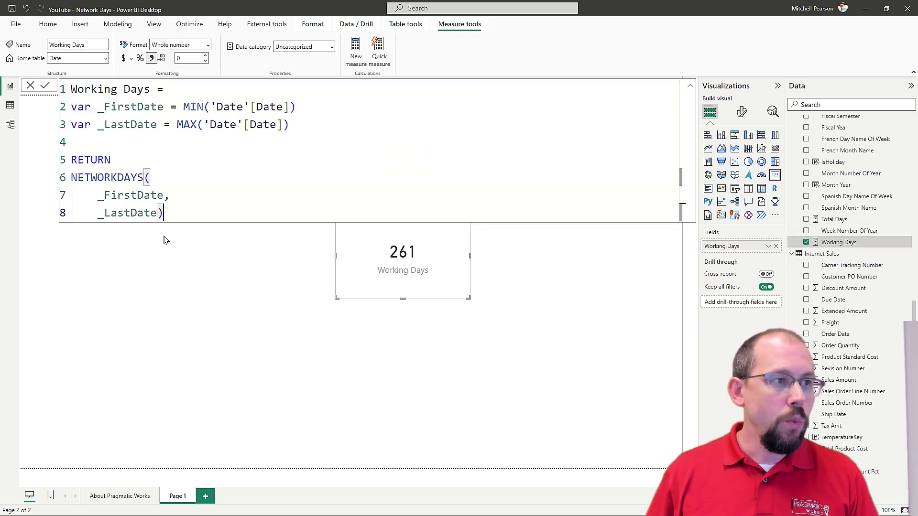
pyautogui.write(',')
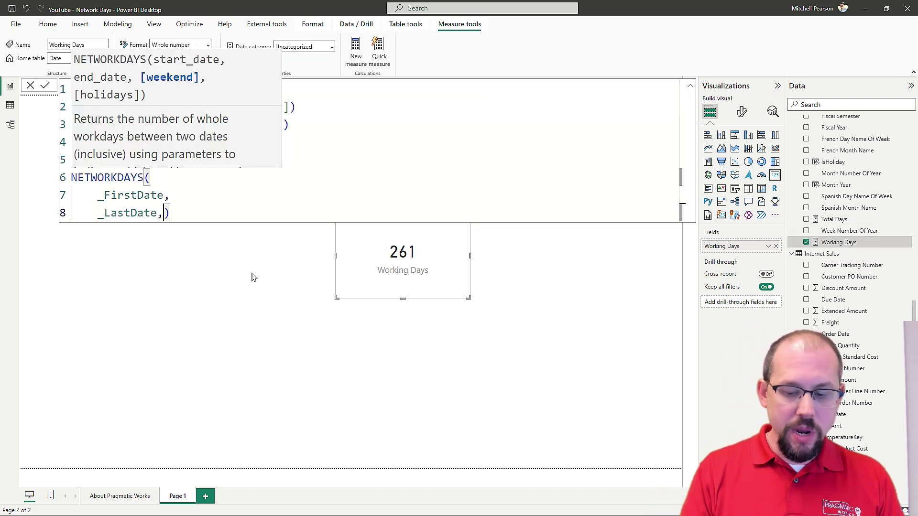
pyautogui.press('Return')
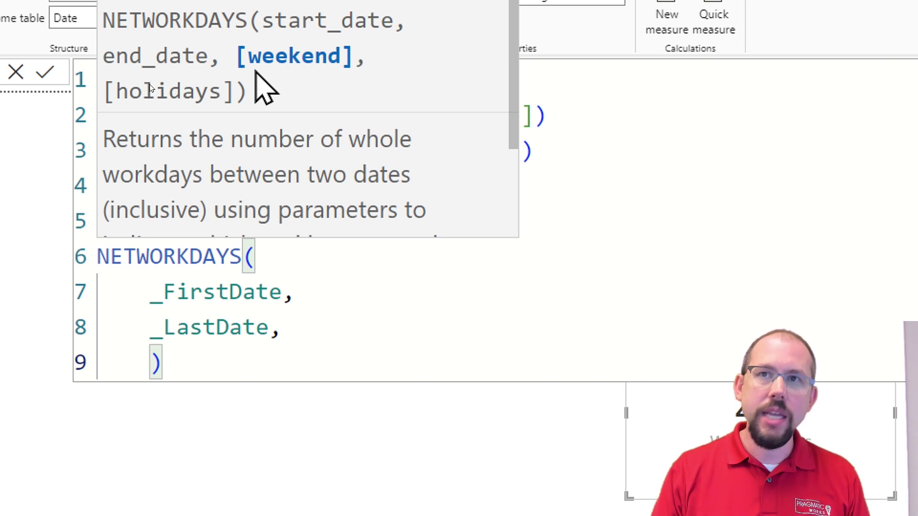
pyautogui.write('7')
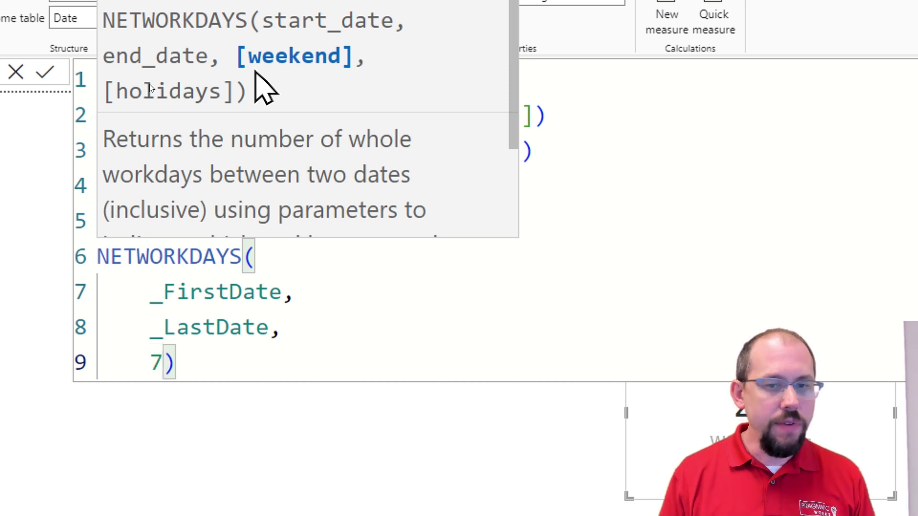
pyautogui.press('Return')
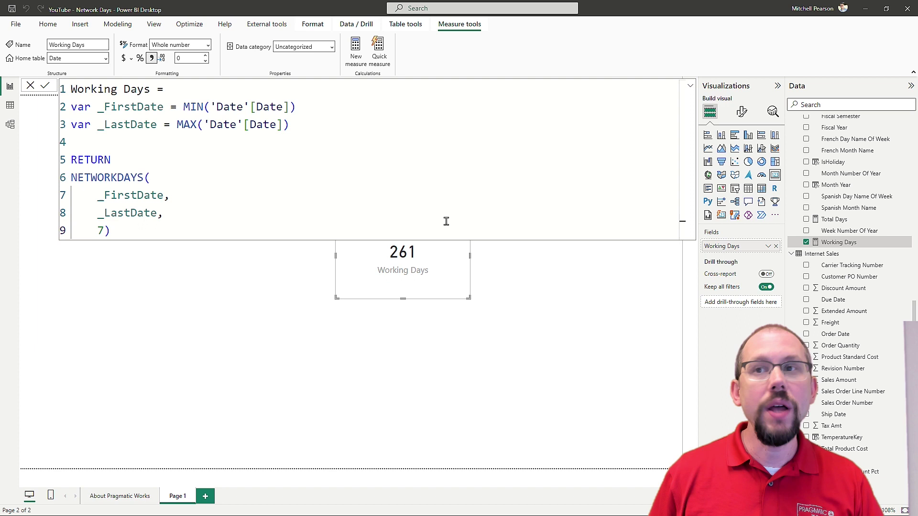
# - Change the weekend argument to 11 so the Working Days card shows 313
pyautogui.hotkey('alt', 'Tab')
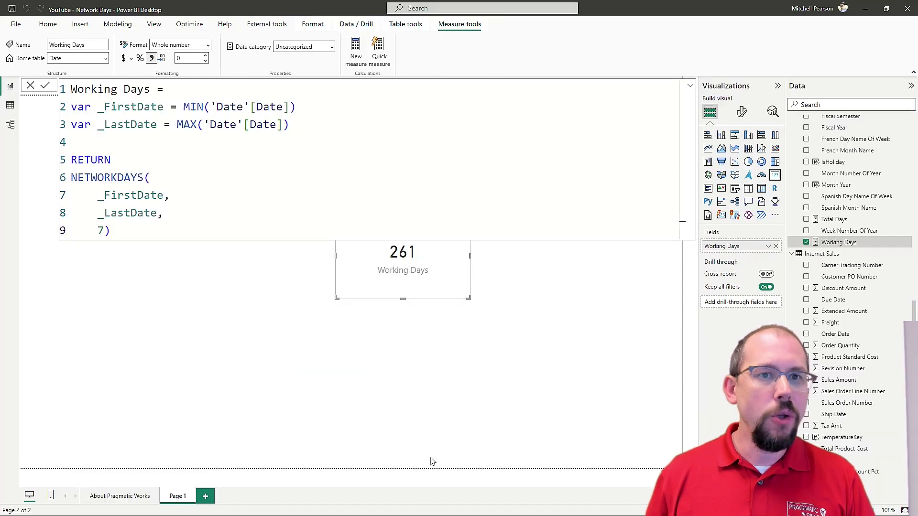
pyautogui.click(99, 231)
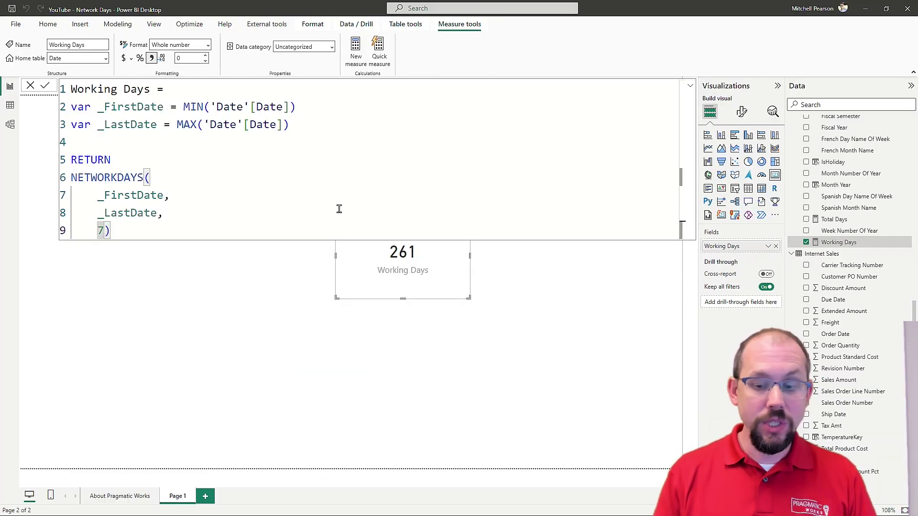
pyautogui.write('11')
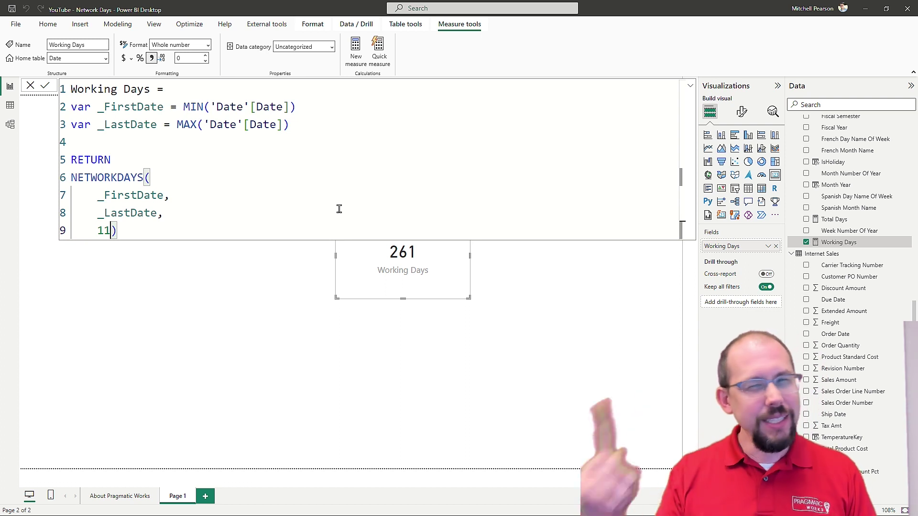
pyautogui.press('End')
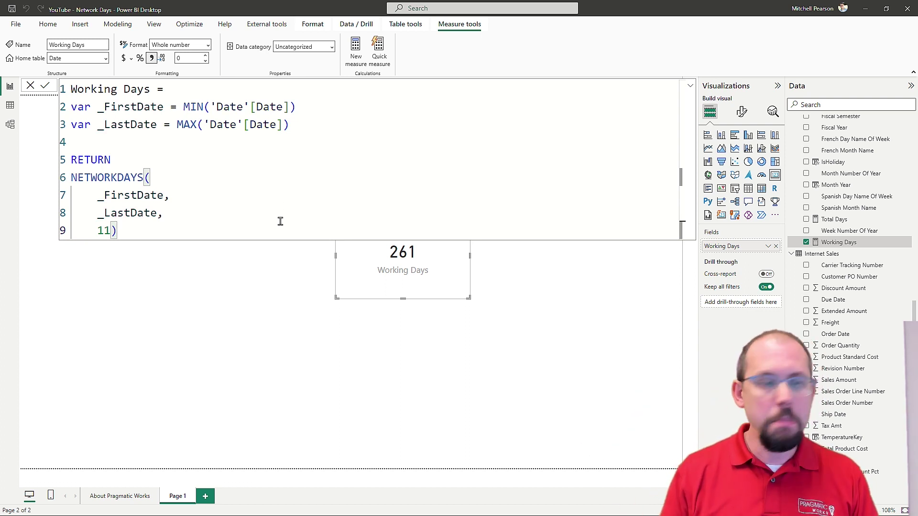
pyautogui.press('Return')
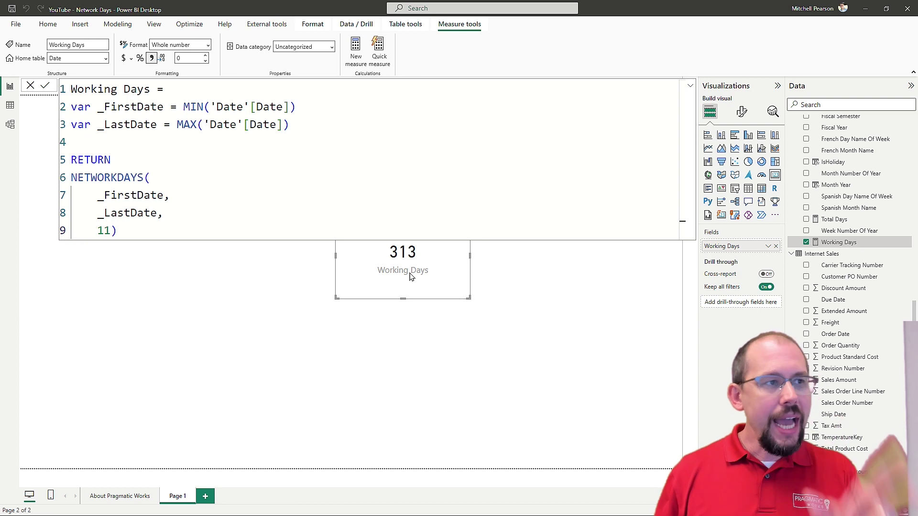
# - Add a comma and new line for a fourth holidays argument
pyautogui.click(143, 231)
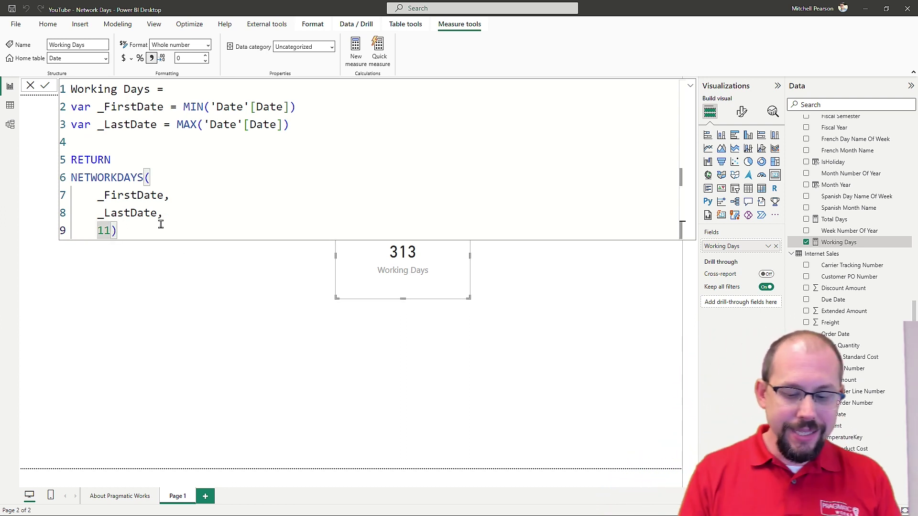
pyautogui.write(',')
pyautogui.press('Return')
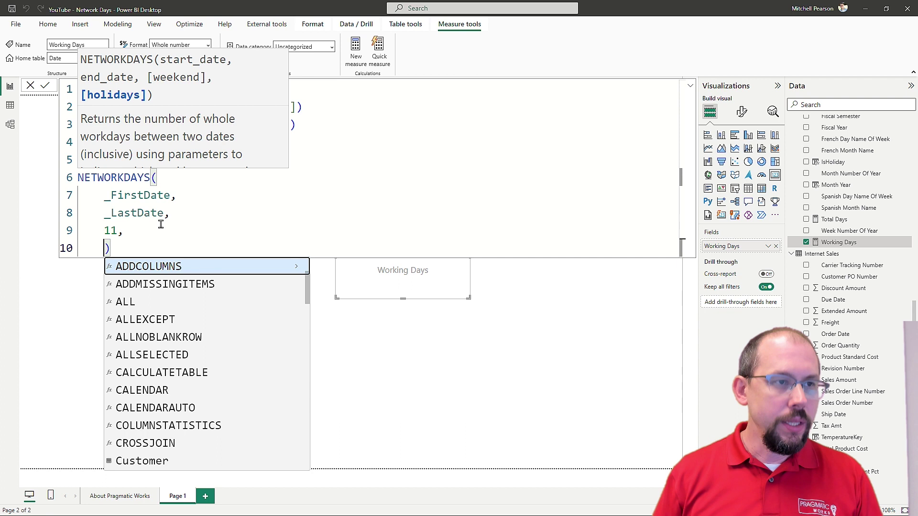
pyautogui.hotkey('alt', 'Tab')
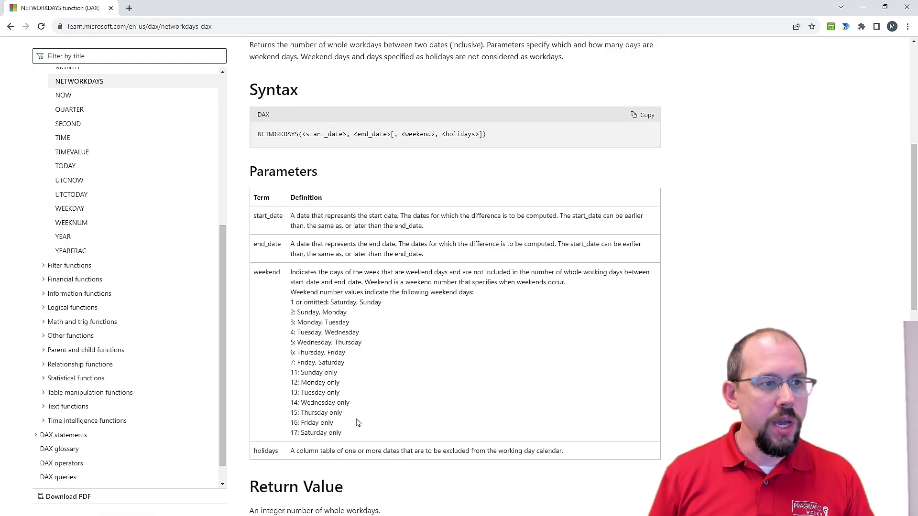
# - Scroll to the NETWORKDAYS example and mark the braces around its DATE holiday list
pyautogui.scroll(-10, 358, 423)
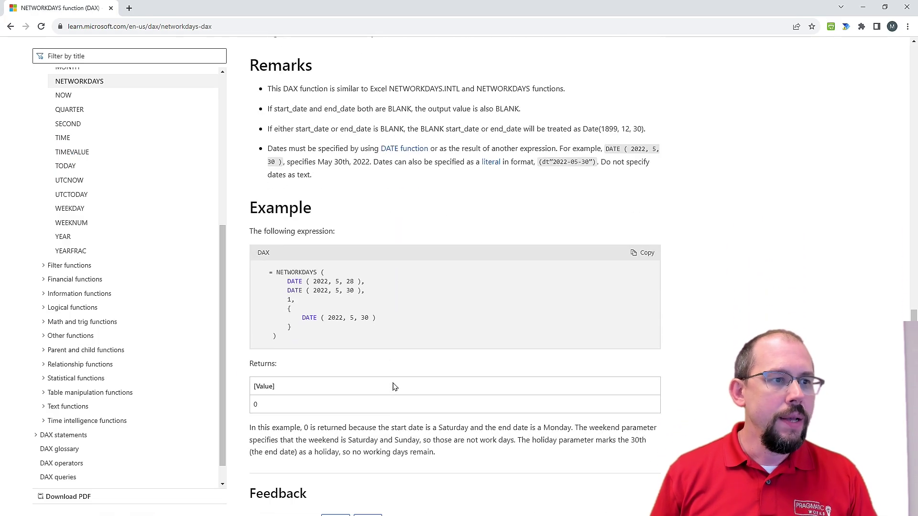
pyautogui.scroll(-1, 393, 387)
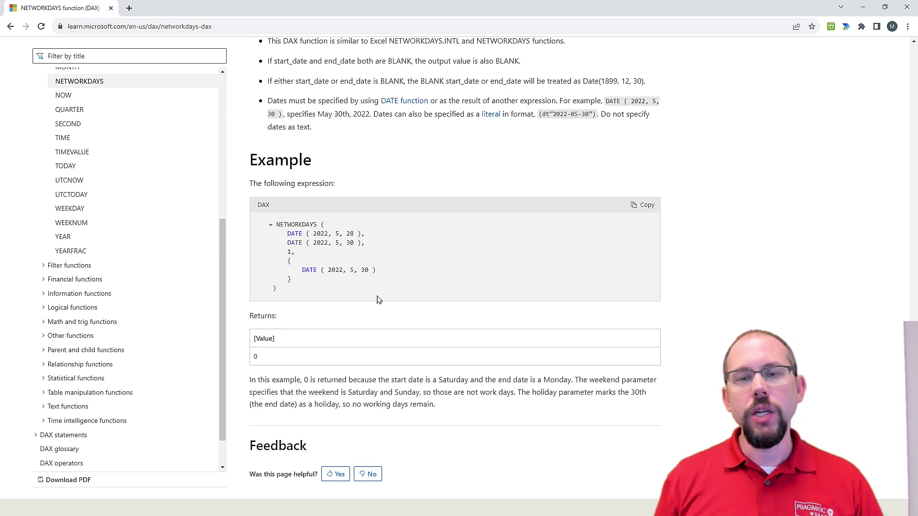
pyautogui.hotkey('ctrl', '-')
pyautogui.hotkey('ctrl', '+')
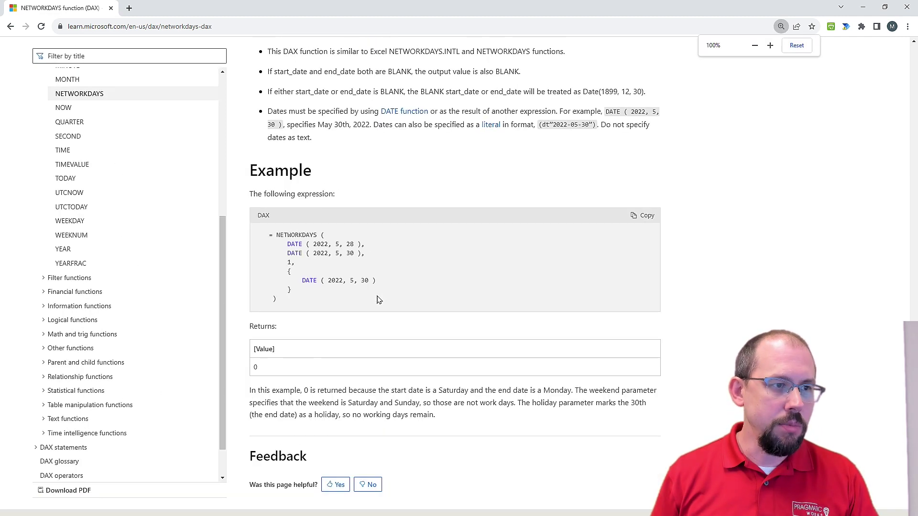
pyautogui.scroll(-1, 388, 289)
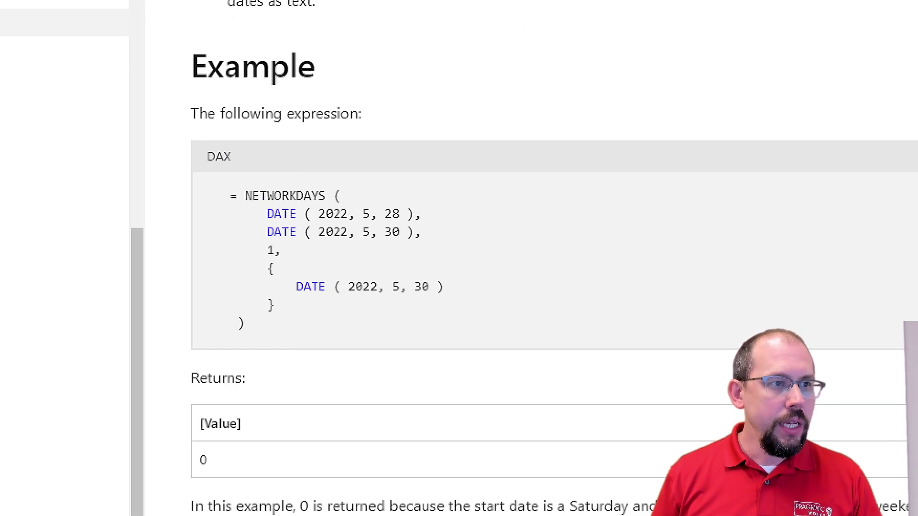
pyautogui.moveTo(281, 211); pyautogui.dragTo(294, 220)
pyautogui.moveTo(281, 282); pyautogui.dragTo(278, 329)
pyautogui.moveTo(354, 313); pyautogui.dragTo(367, 353)
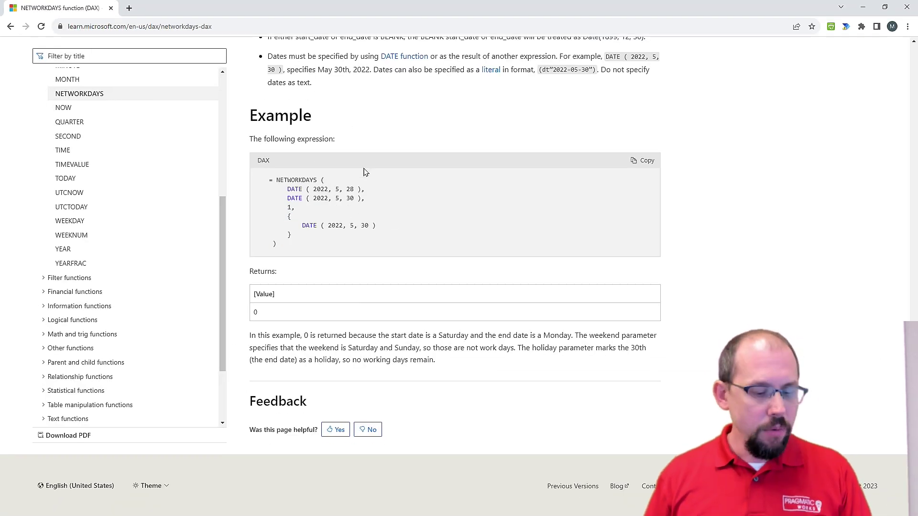
pyautogui.hotkey('alt', 'Tab')
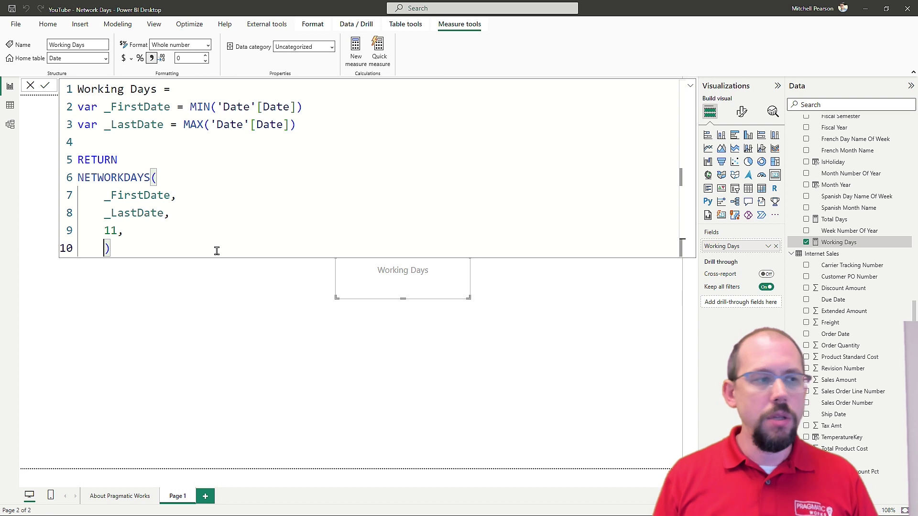
# - Give NETWORKDAYS a braced holiday list starting with DATE(2009, 12, 25)
pyautogui.write('{')
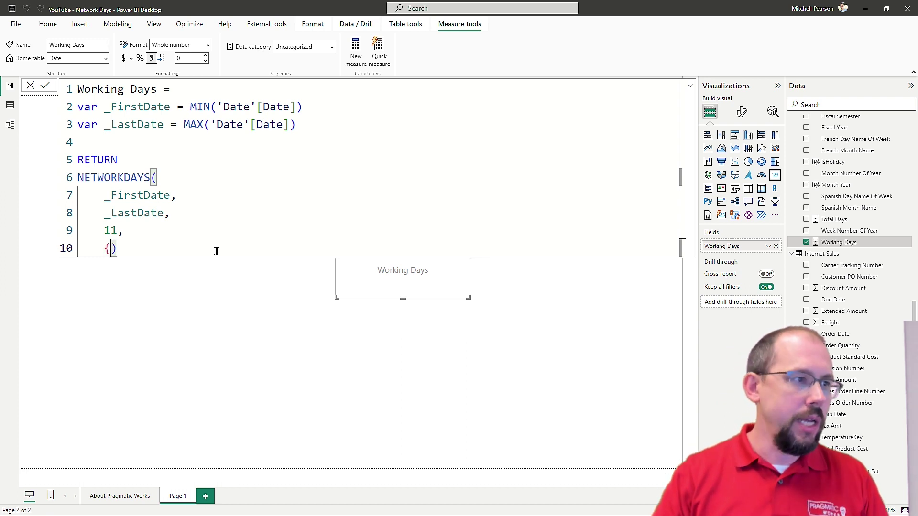
pyautogui.write('}')
pyautogui.press('Left')
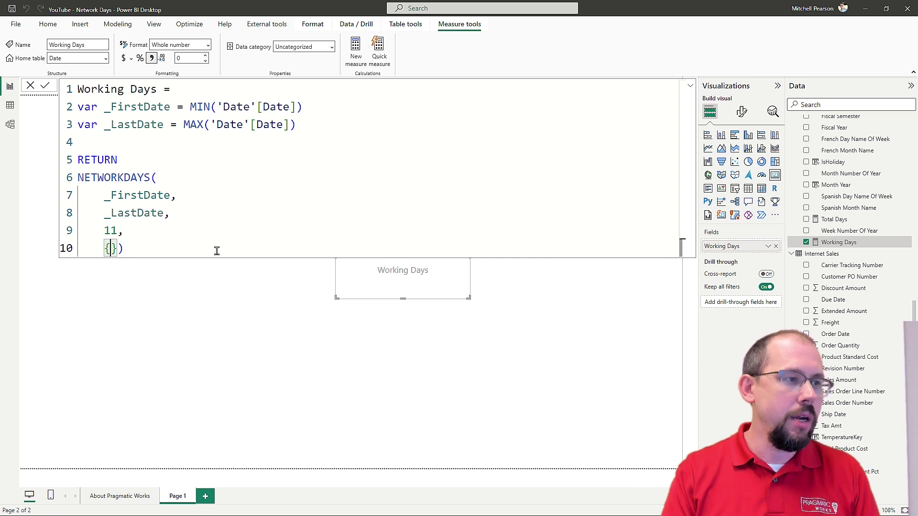
pyautogui.write('date')
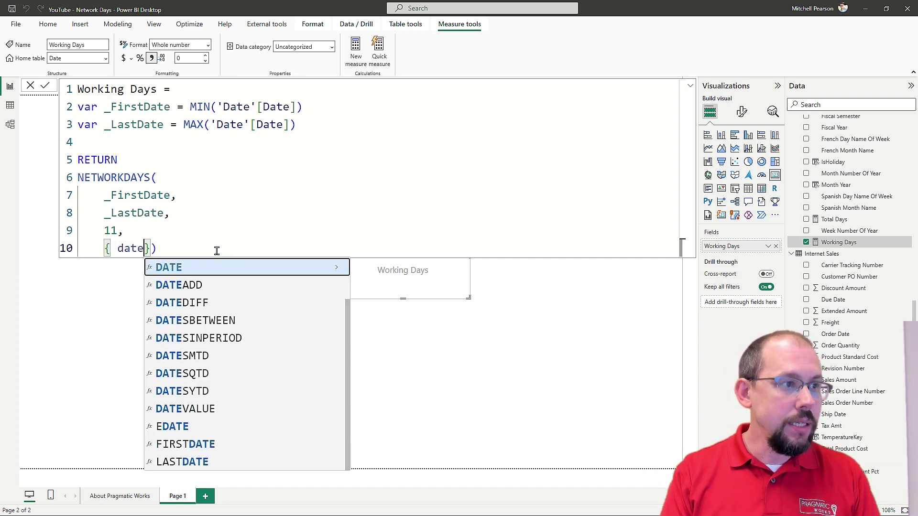
pyautogui.press('BackSpace')
pyautogui.press('BackSpace')
pyautogui.press('BackSpace')
pyautogui.press('BackSpace')
pyautogui.write('DATE')
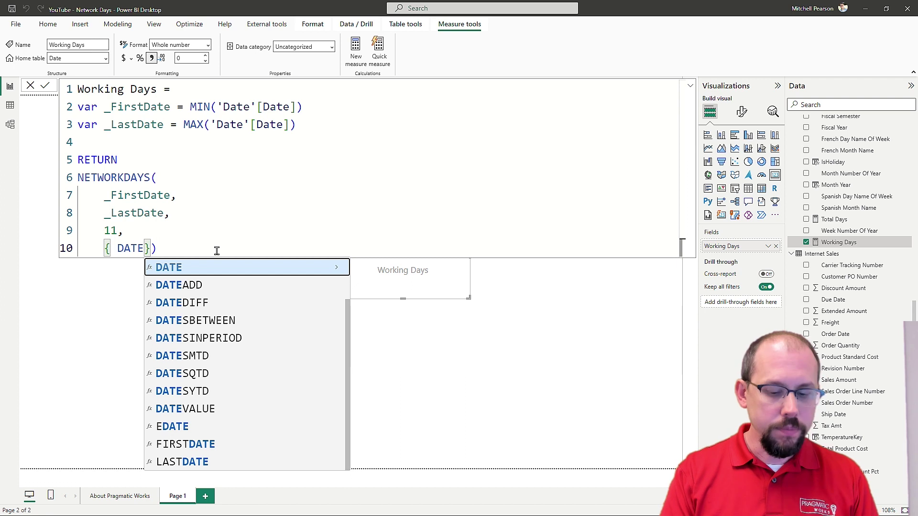
pyautogui.write('(')
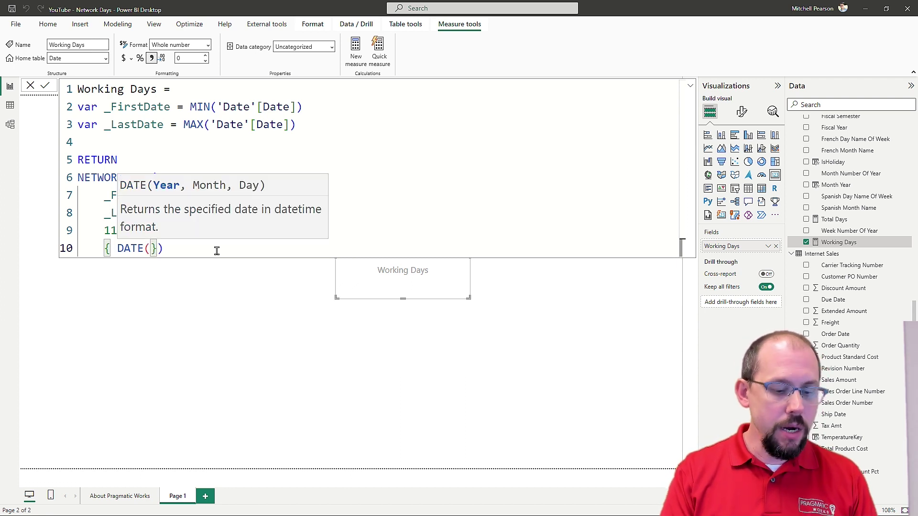
pyautogui.write('2009')
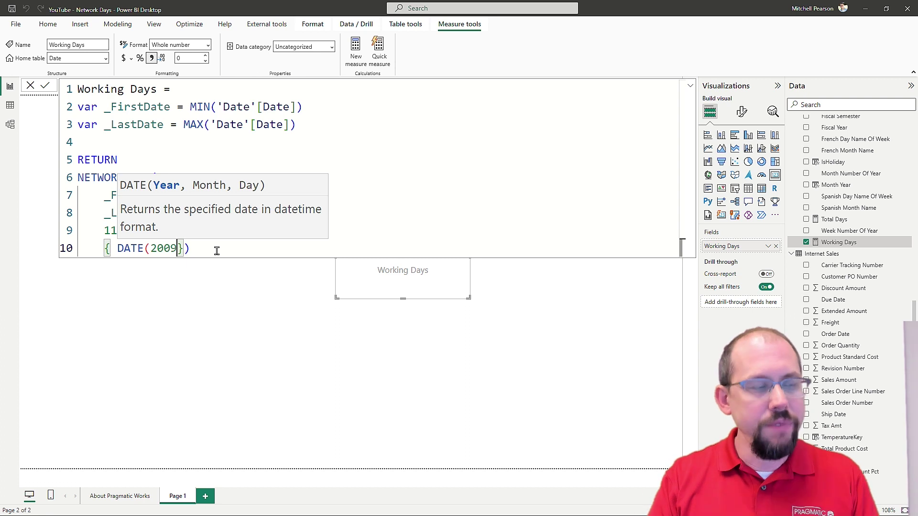
pyautogui.write(', ')
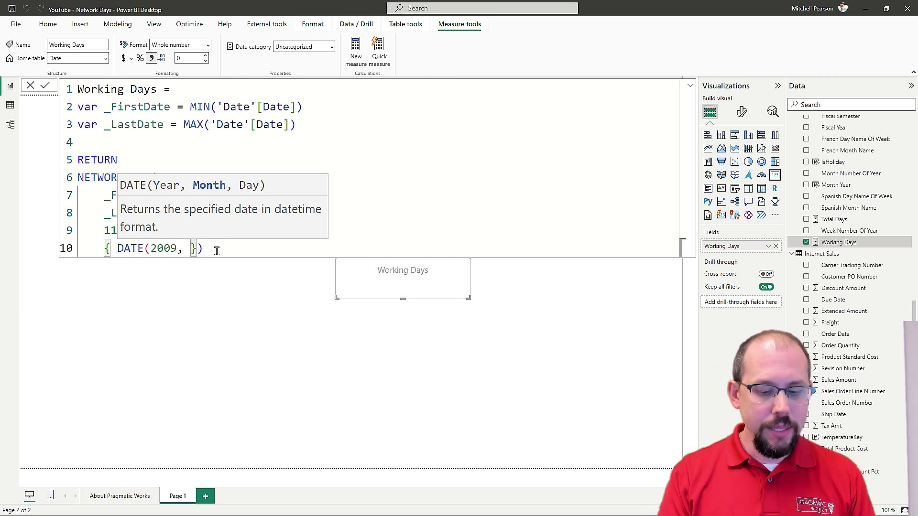
pyautogui.write('12, ')
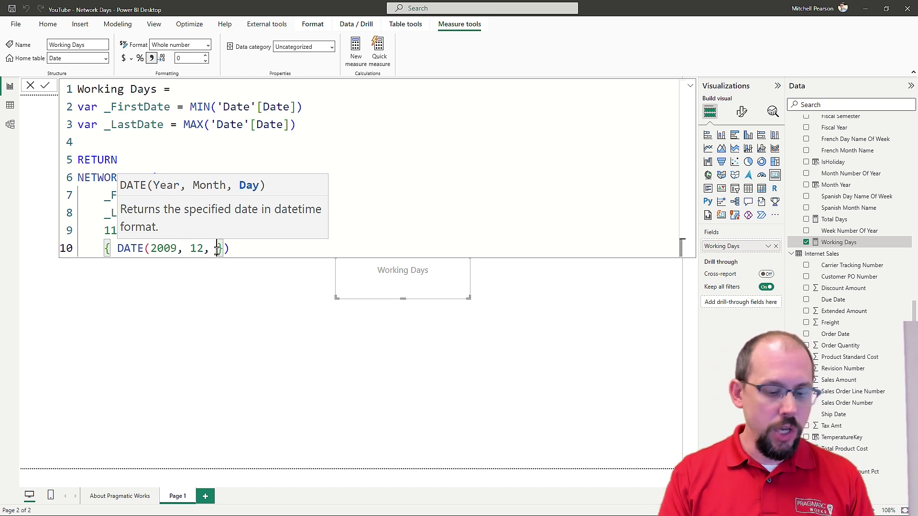
pyautogui.write('25')
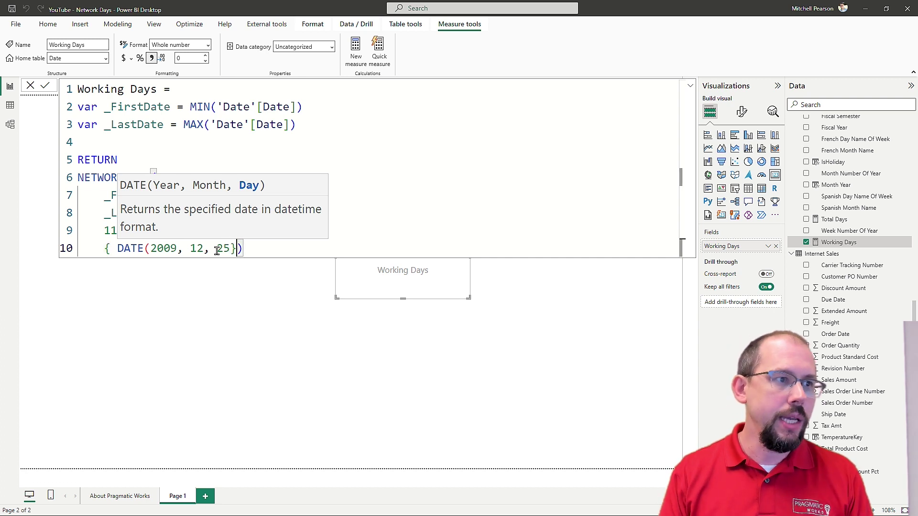
pyautogui.write('}')
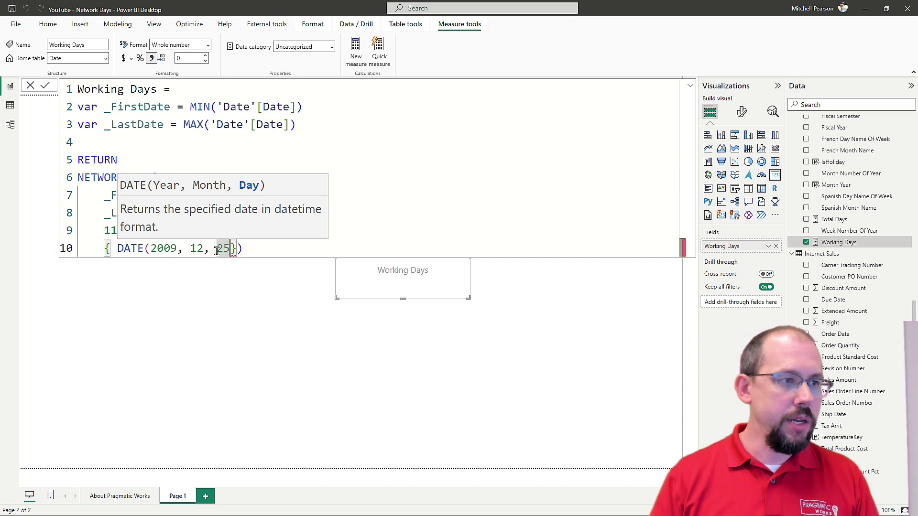
pyautogui.press('Left')
pyautogui.write(')')
# - Add DATE(2009, 02, 14) as the second holiday date in the list
pyautogui.press('Left')
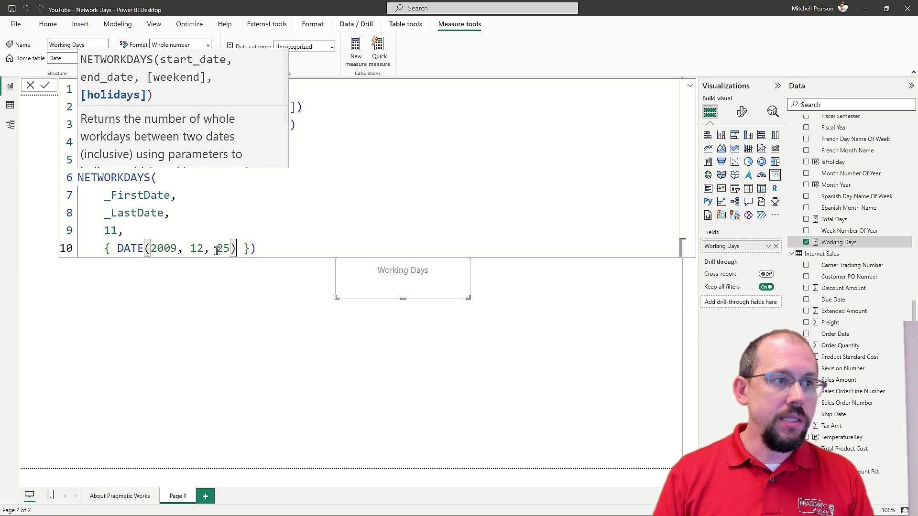
pyautogui.write(',')
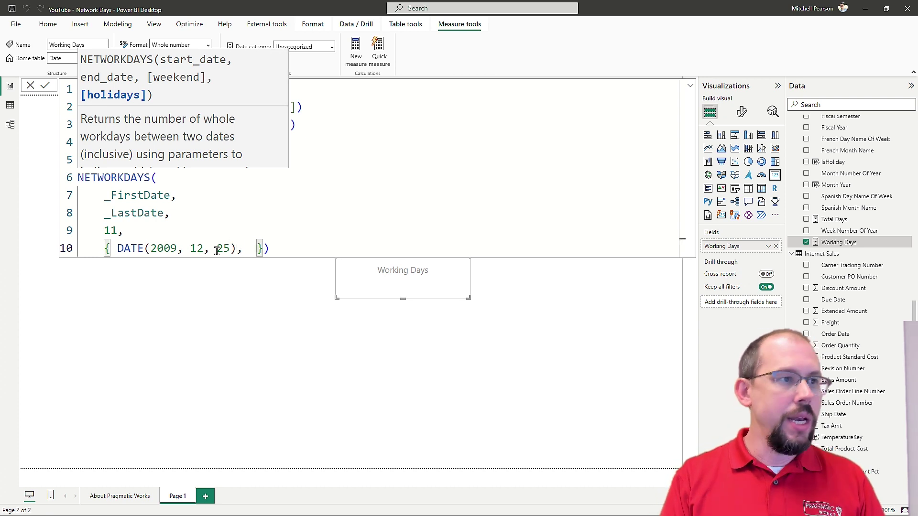
pyautogui.write(' date')
pyautogui.press('BackSpace')
pyautogui.press('BackSpace')
pyautogui.press('BackSpace')
pyautogui.press('BackSpace')
pyautogui.write('DATE')
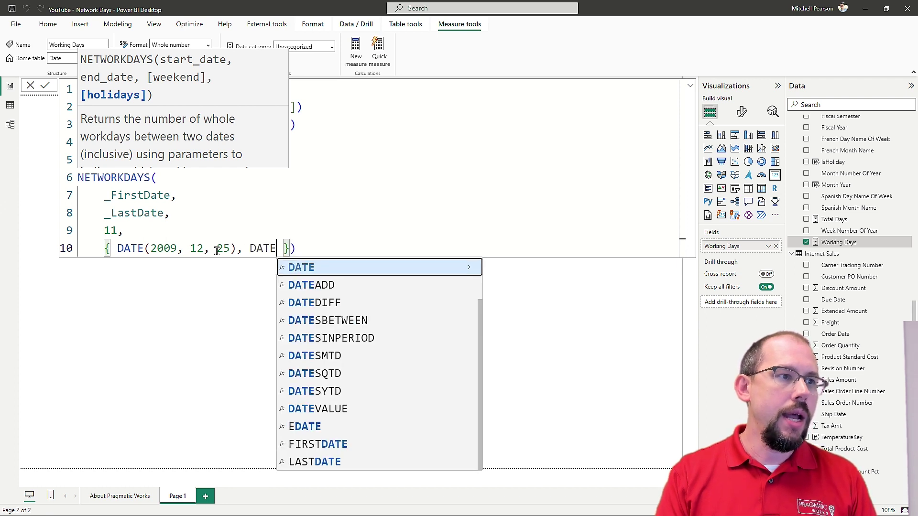
pyautogui.write('(')
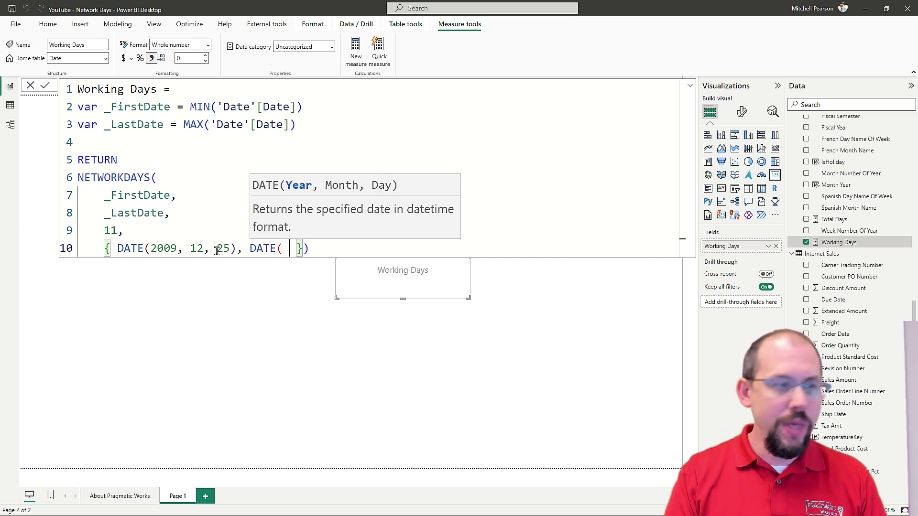
pyautogui.write(' 20')
pyautogui.press('BackSpace')
pyautogui.press('BackSpace')
pyautogui.write('200')
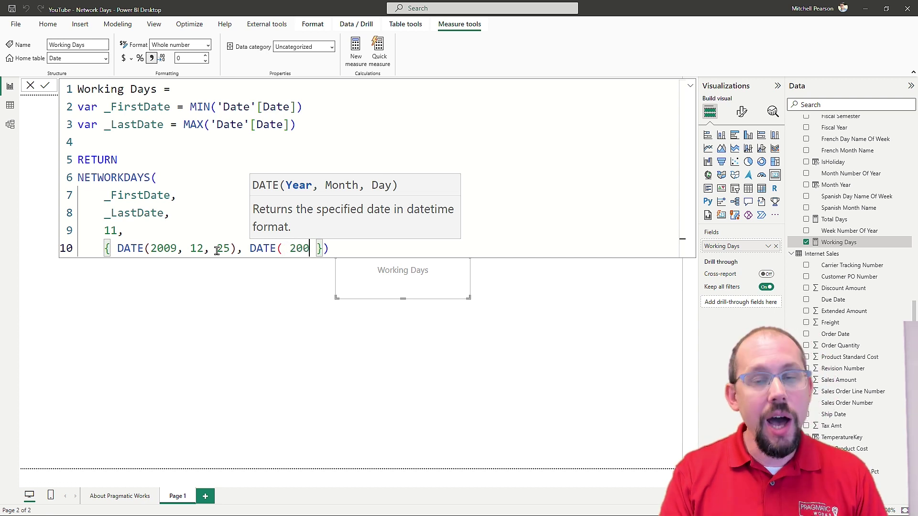
pyautogui.write('9,')
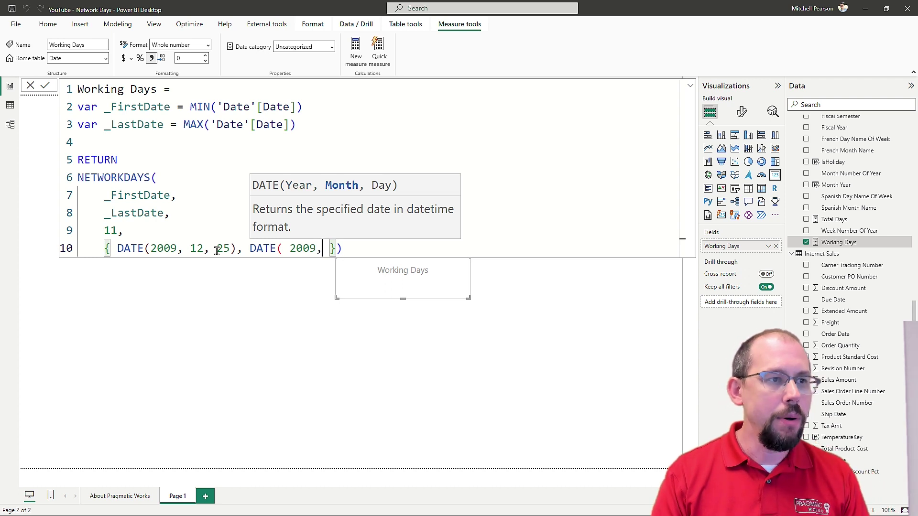
pyautogui.scroll(-2, 265, 207)
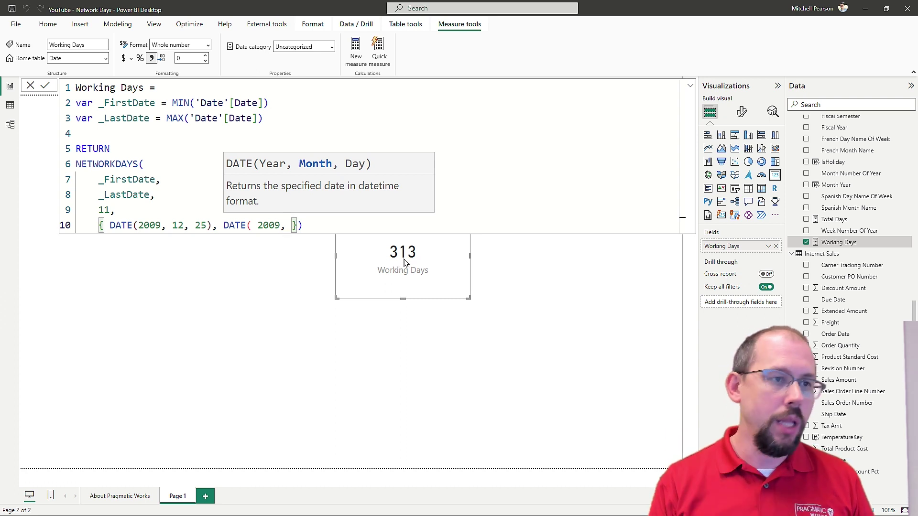
pyautogui.write('02, ')
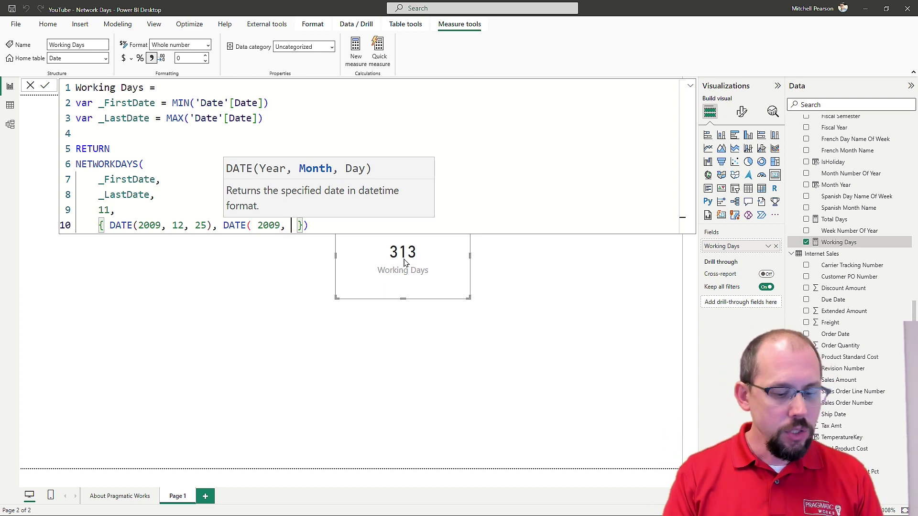
pyautogui.write('14)')
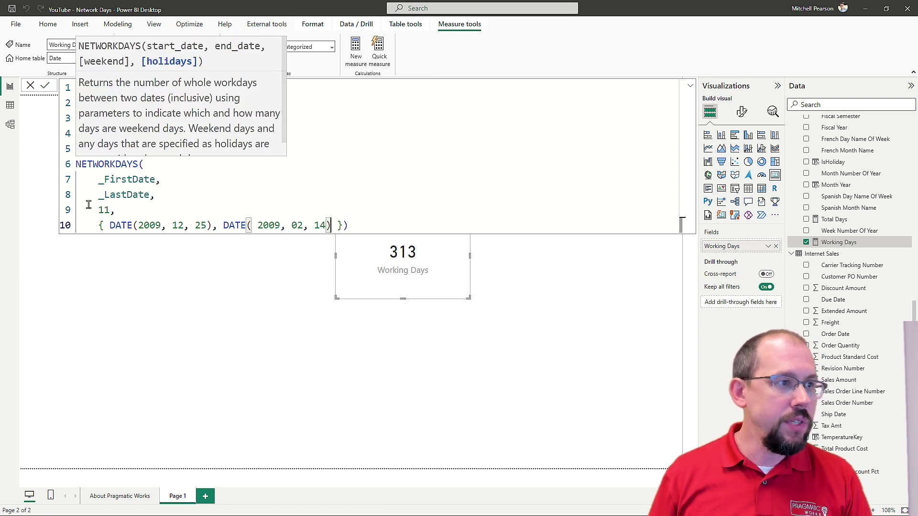
# - Put each holiday date on its own line and commit the measure so the card shows 311
pyautogui.click(101, 225)
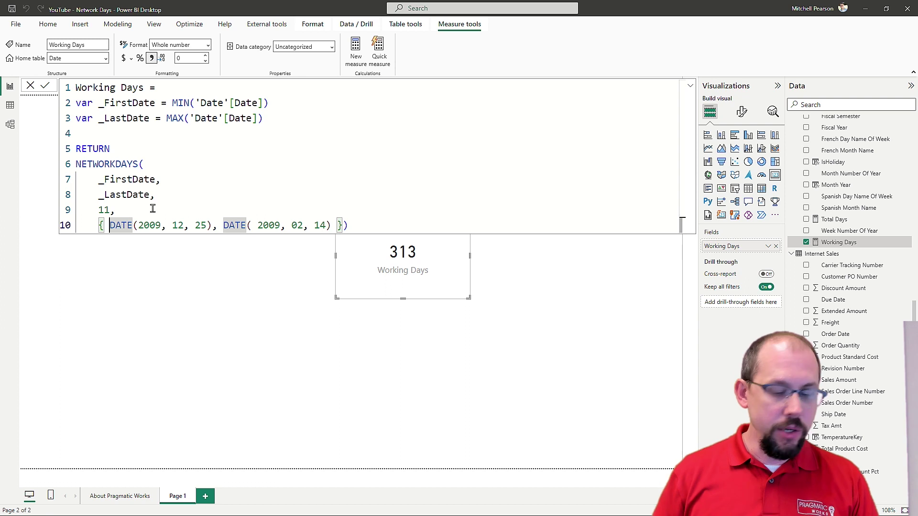
pyautogui.hotkey('shift', 'Return')
pyautogui.click(234, 241)
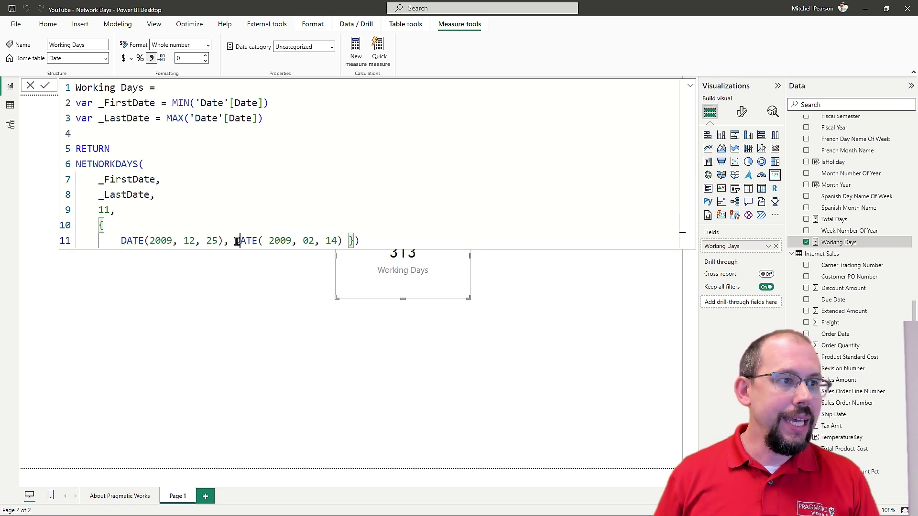
pyautogui.hotkey('shift', 'Return')
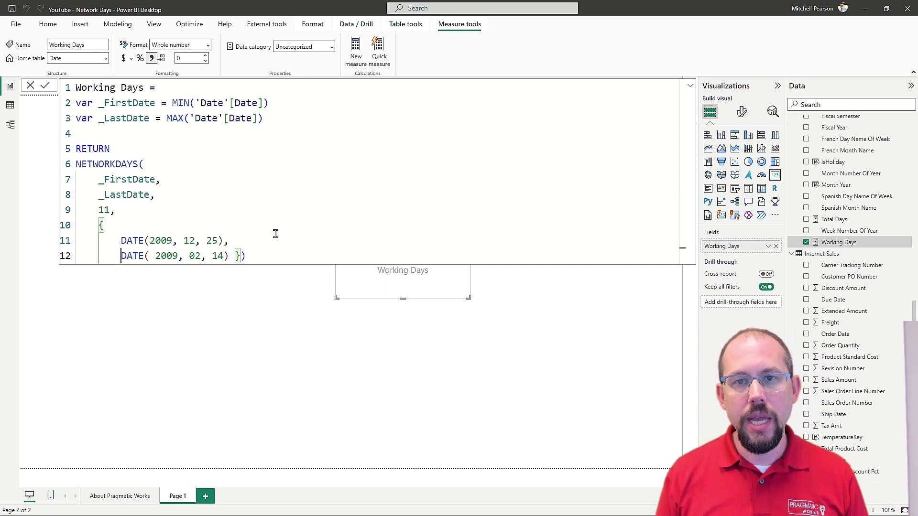
pyautogui.click(373, 281)
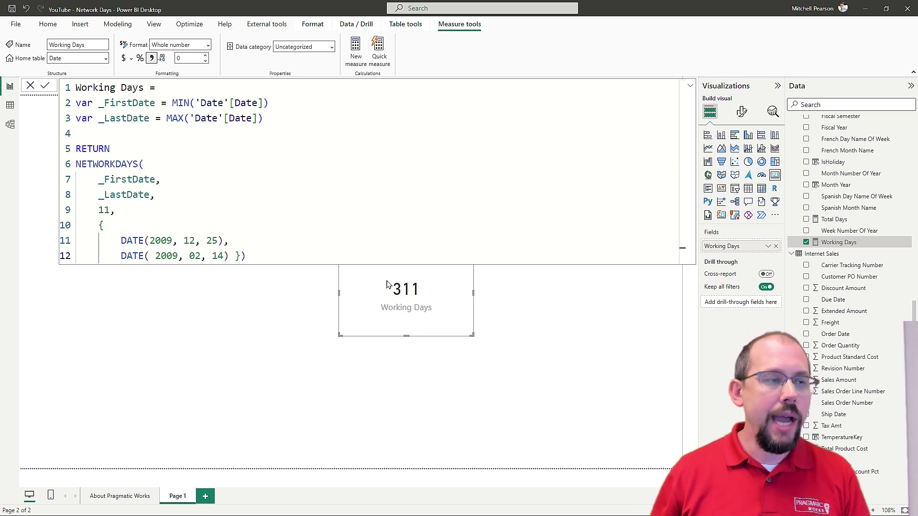
pyautogui.click(7, 102)
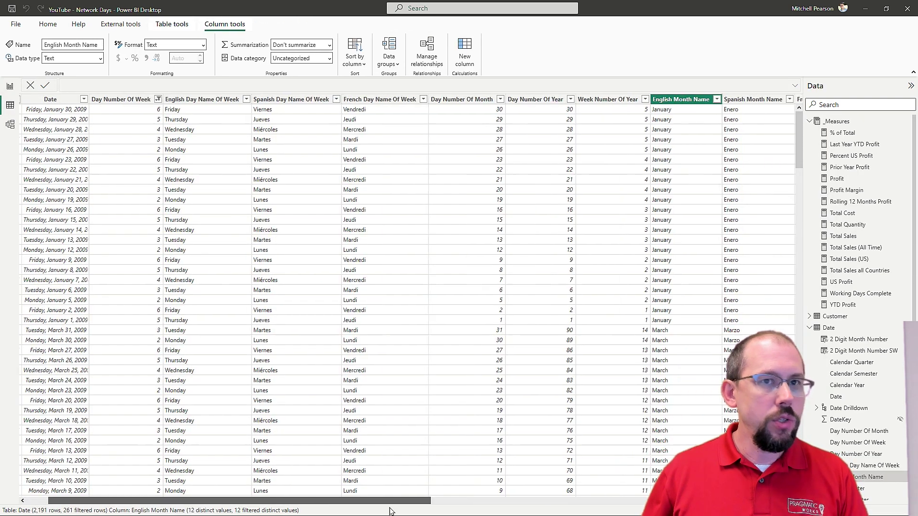
pyautogui.moveTo(390, 510); pyautogui.dragTo(748, 509)
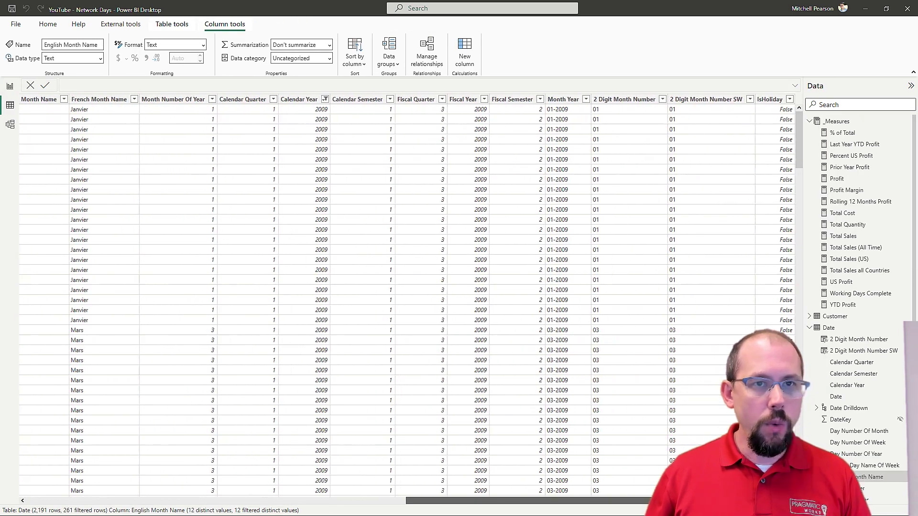
pyautogui.click(790, 100)
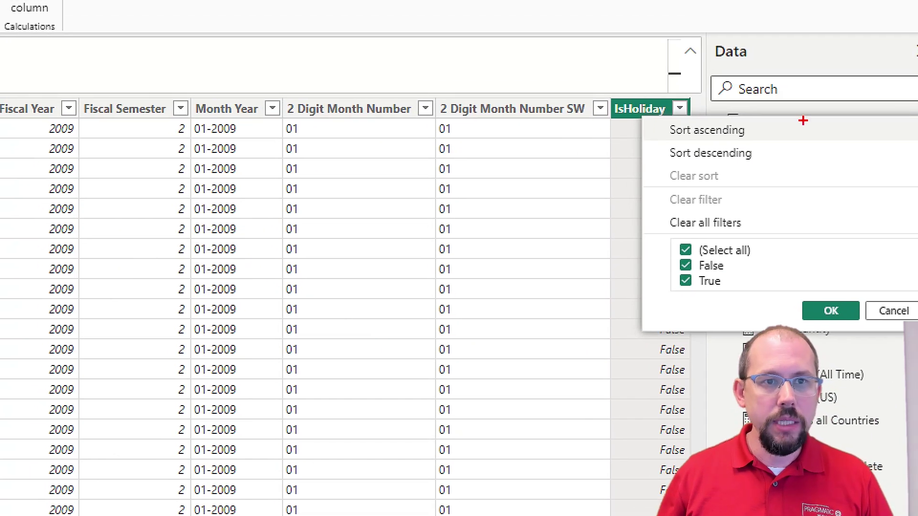
pyautogui.moveTo(666, 222)
pyautogui.mouseDown()
pyautogui.moveTo(699, 269)
pyautogui.moveTo(786, 318)
pyautogui.mouseUp()
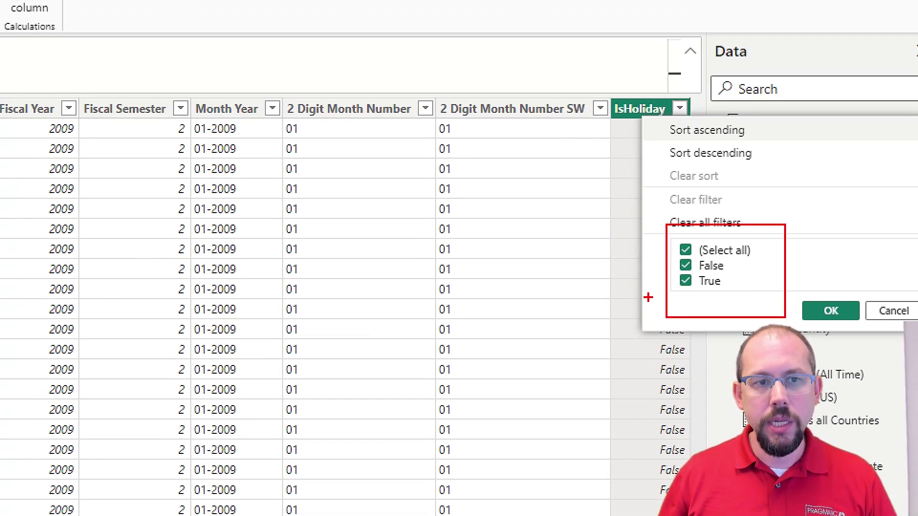
pyautogui.moveTo(601, 338); pyautogui.dragTo(659, 288)
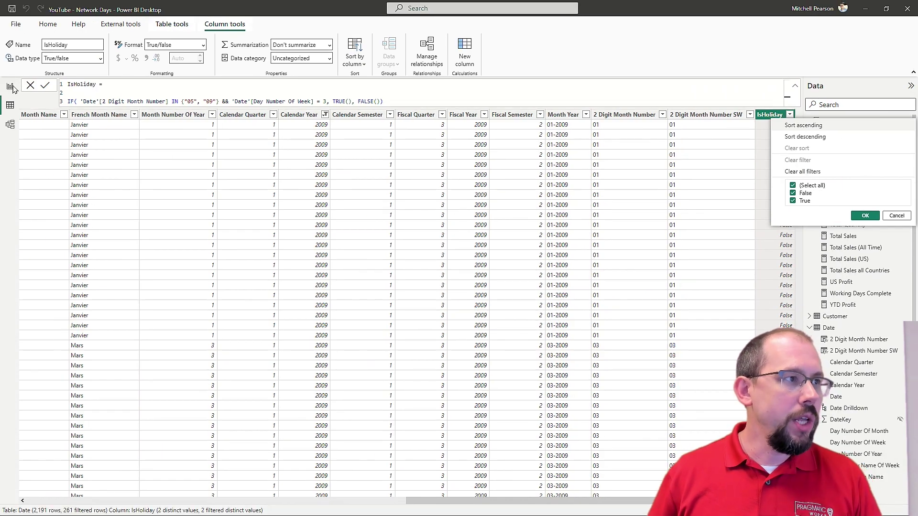
pyautogui.click(9, 86)
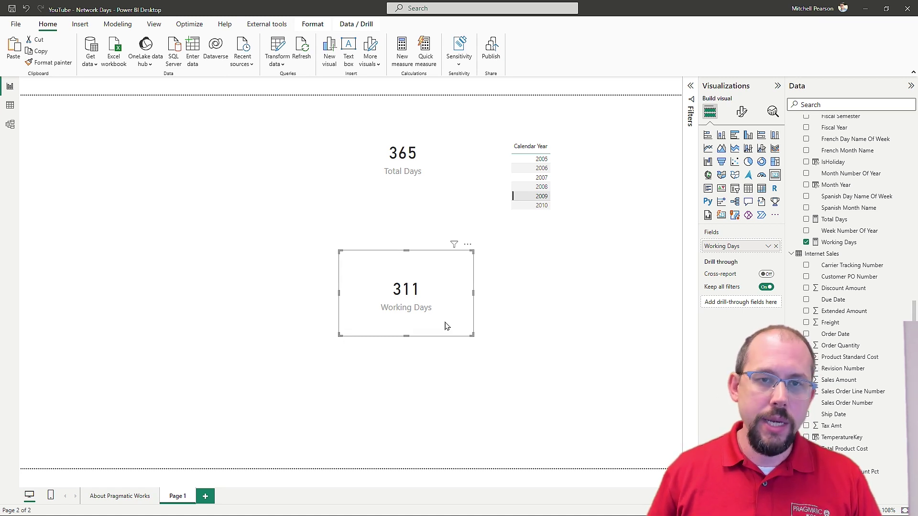
# - Declare a new 'var _Holidays =' line after _LastDate in the Working Days measure
pyautogui.click(833, 245)
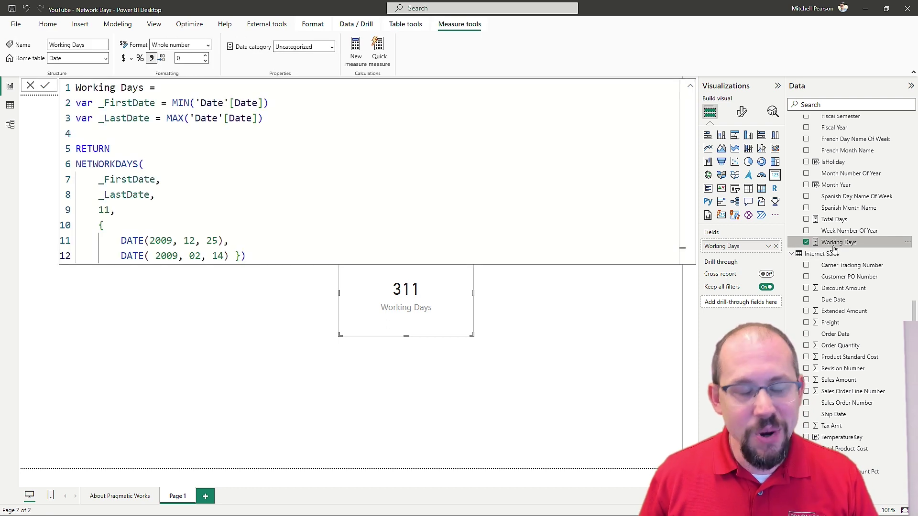
pyautogui.click(295, 116)
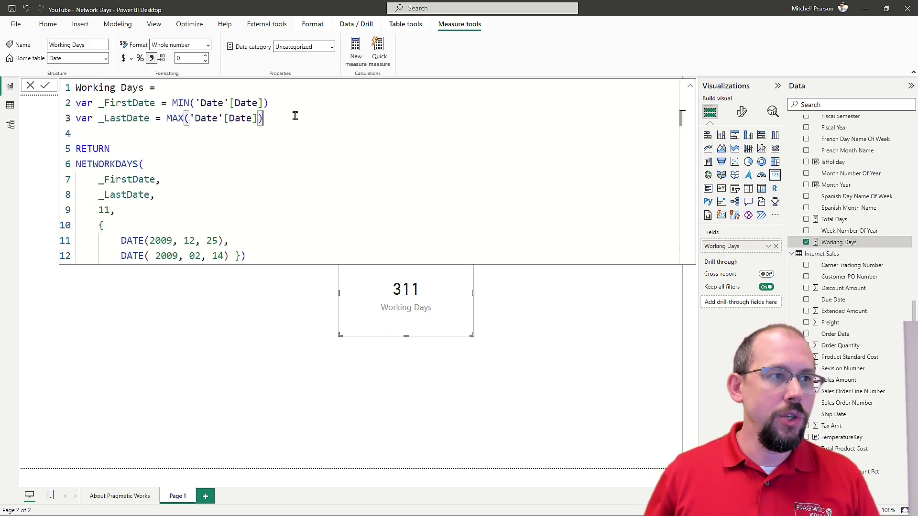
pyautogui.press('Return')
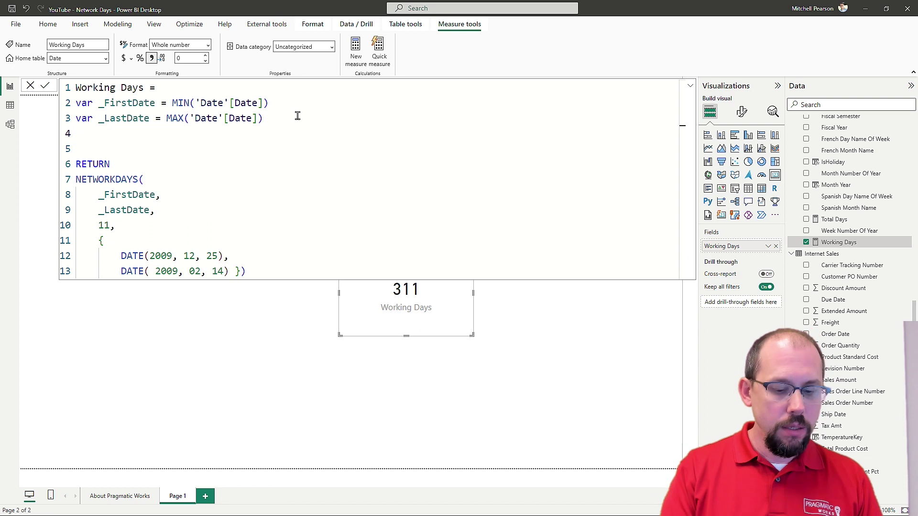
pyautogui.write('VAR')
pyautogui.press('BackSpace')
pyautogui.press('BackSpace')
pyautogui.press('BackSpace')
pyautogui.press('BackSpace')
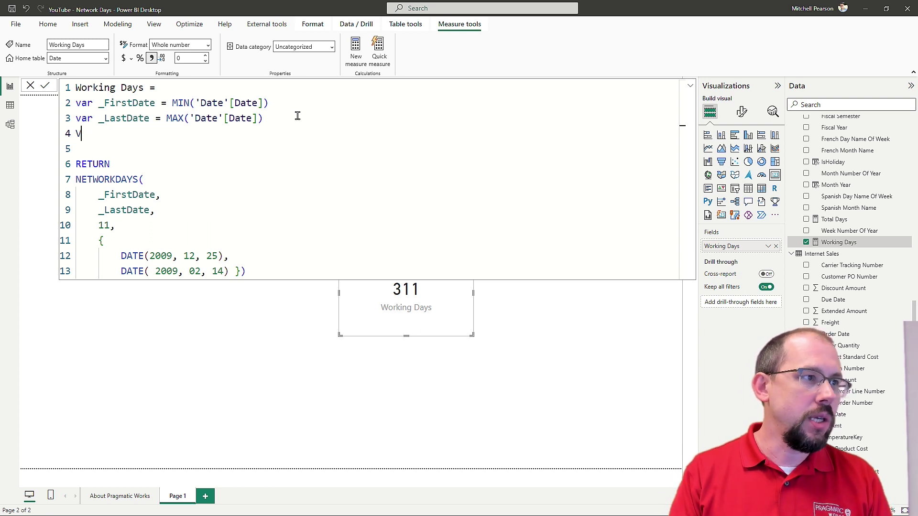
pyautogui.write('var _')
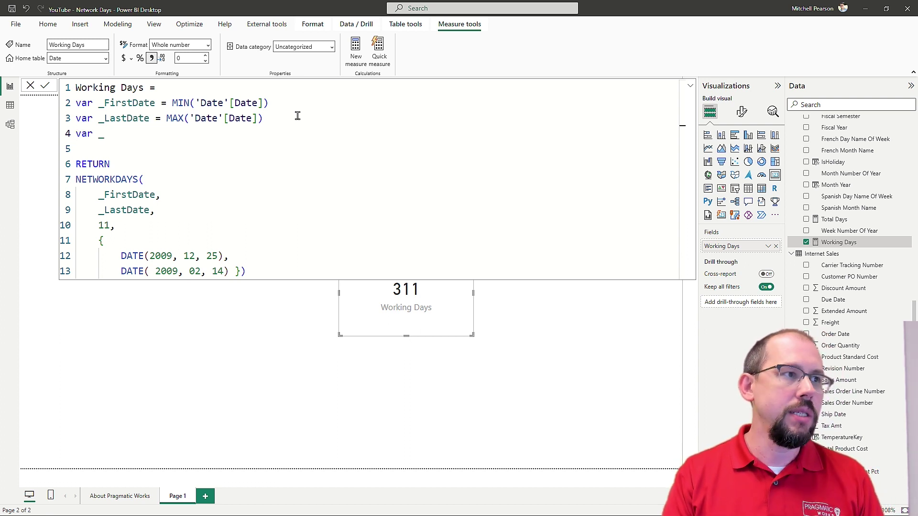
pyautogui.write('Hl')
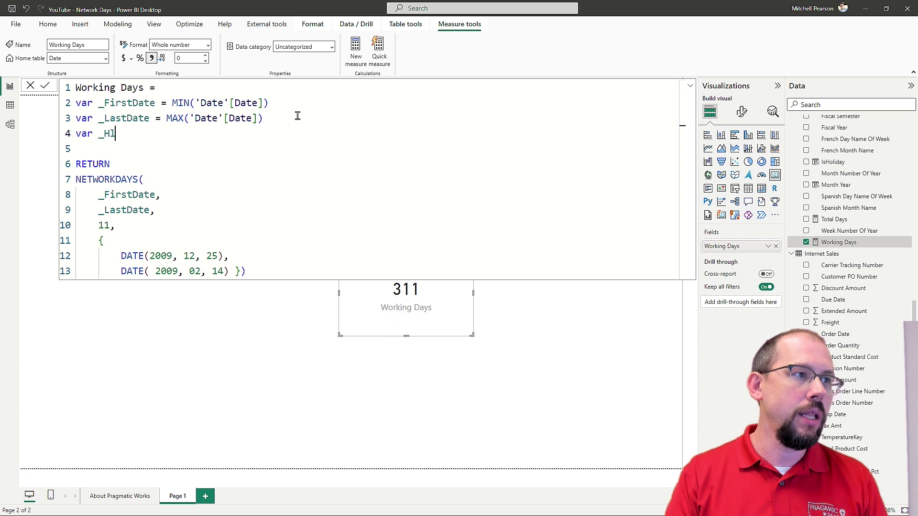
pyautogui.press('BackSpace')
pyautogui.write('olidays')
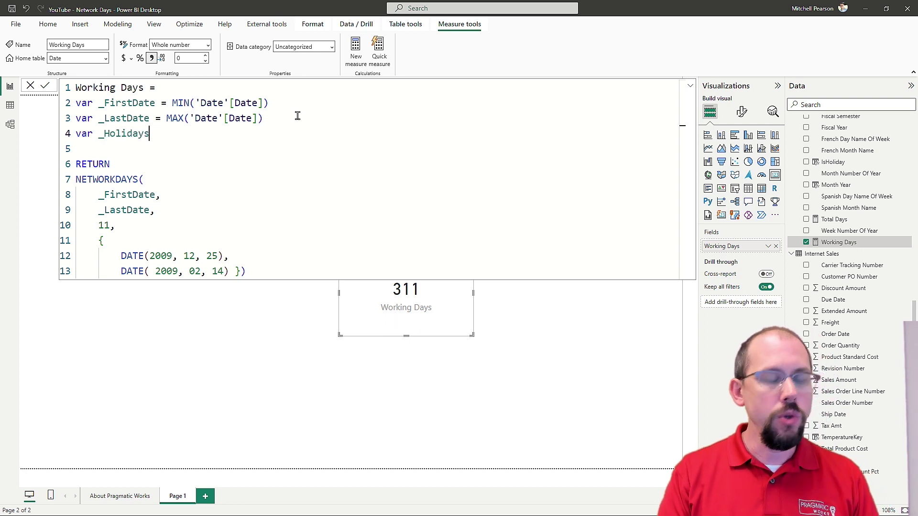
pyautogui.write(' = ')
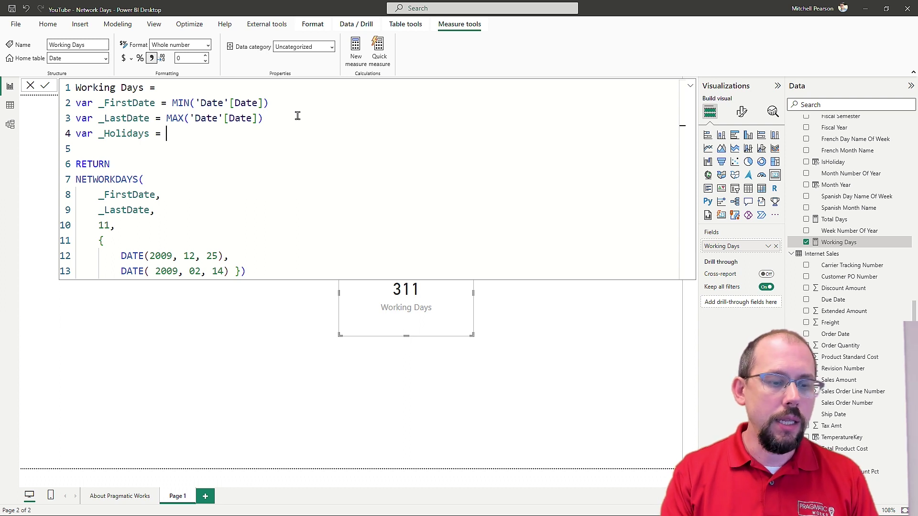
pyautogui.write('ca')
pyautogui.press('BackSpace')
pyautogui.press('BackSpace')
pyautogui.write('CAL')
pyautogui.press('BackSpace')
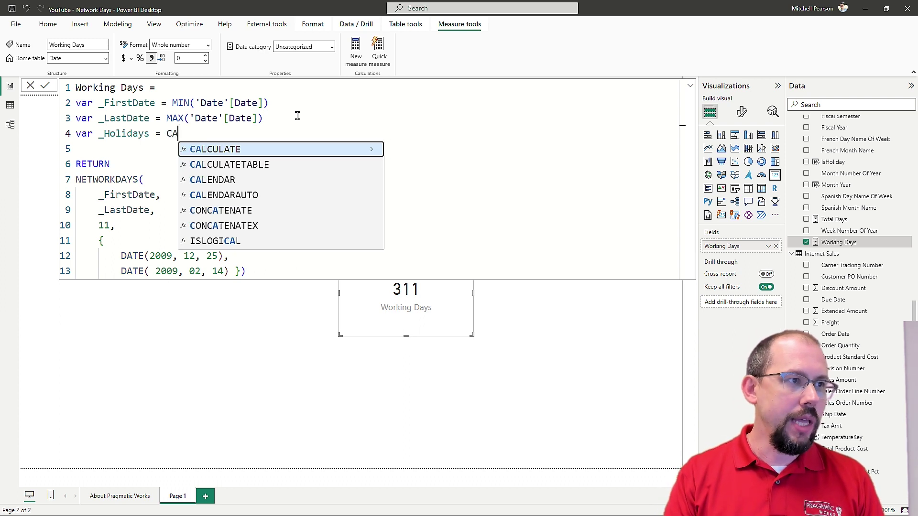
pyautogui.press('BackSpace')
pyautogui.press('BackSpace')
pyautogui.hotkey('shift', 'Return')
# - Set _Holidays to CALCULATETABLE(DISTINCT('Date'[Date]), 'Date'[IsHoliday] = TRUE())
pyautogui.press('Tab')
pyautogui.press('Tab')
pyautogui.write('C')
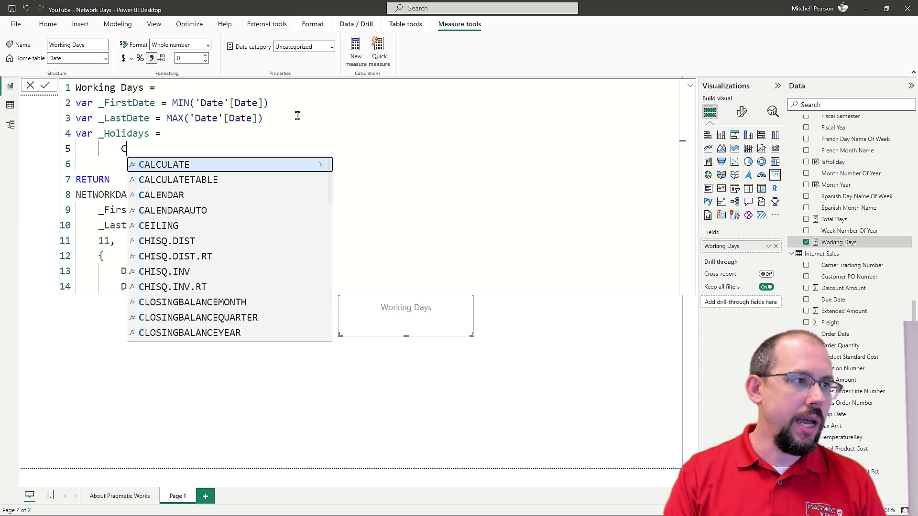
pyautogui.write('ALC')
pyautogui.press('Down')
pyautogui.press('Tab')
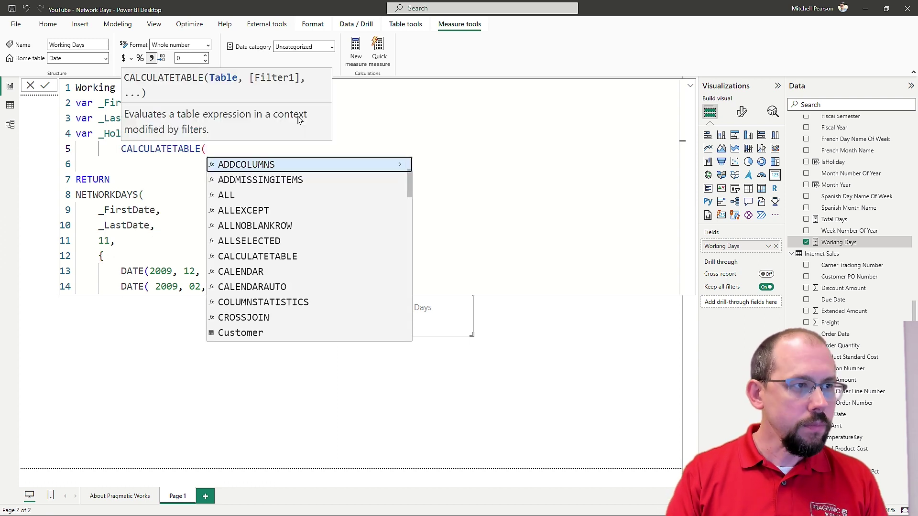
pyautogui.hotkey('shift', 'Return')
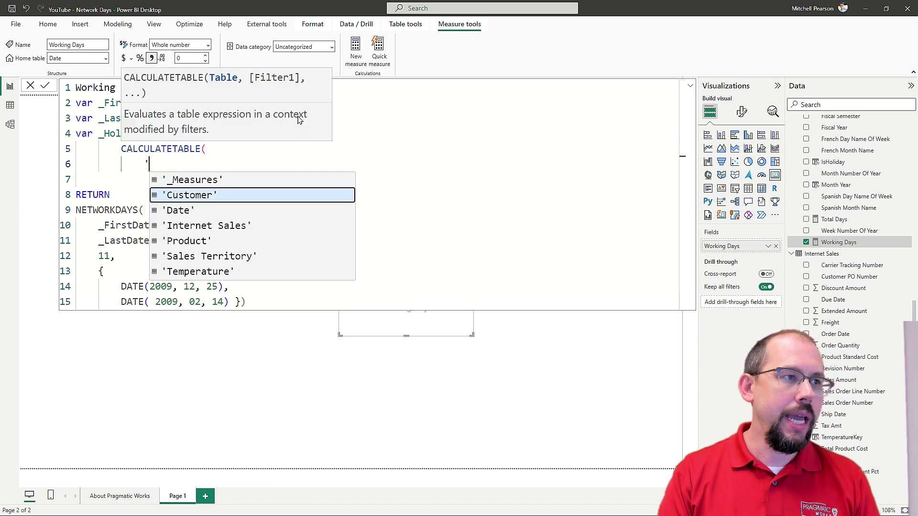
pyautogui.write('DISTINC')
pyautogui.press('Tab')
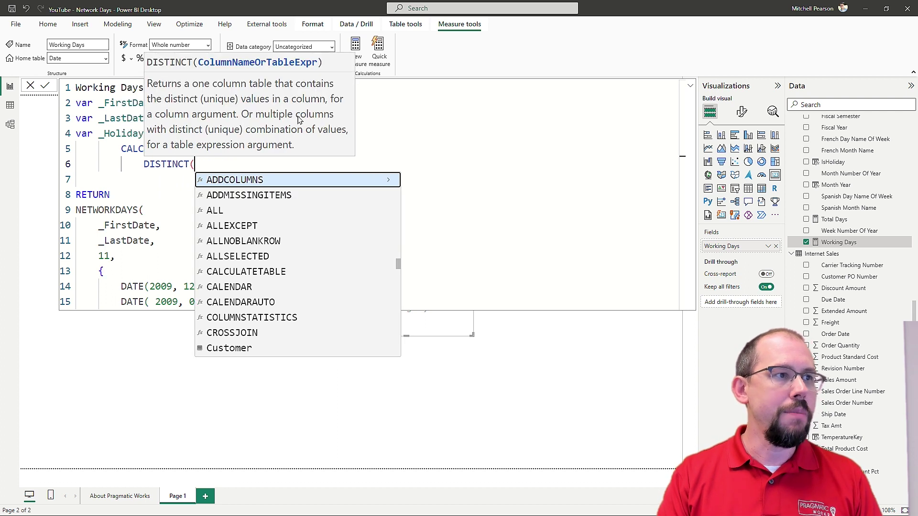
pyautogui.write("'Date'[Date]")
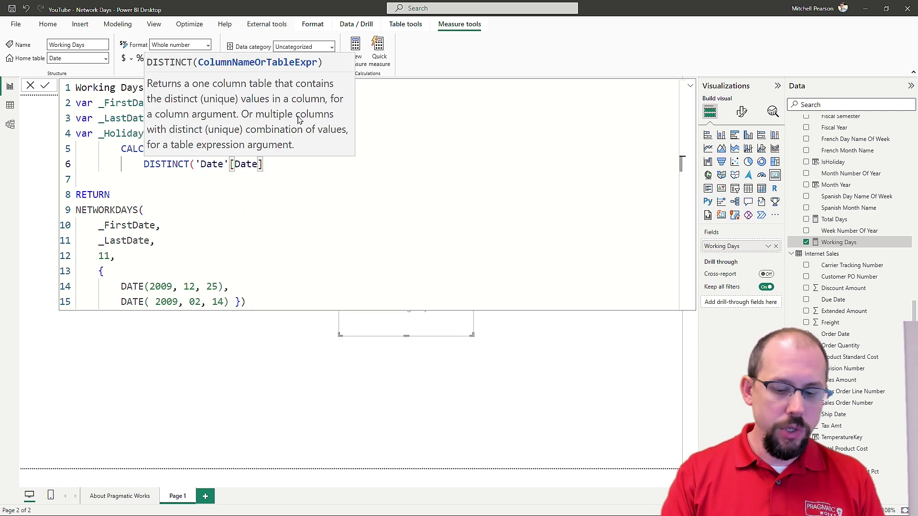
pyautogui.write('),')
pyautogui.hotkey('shift', 'Return')
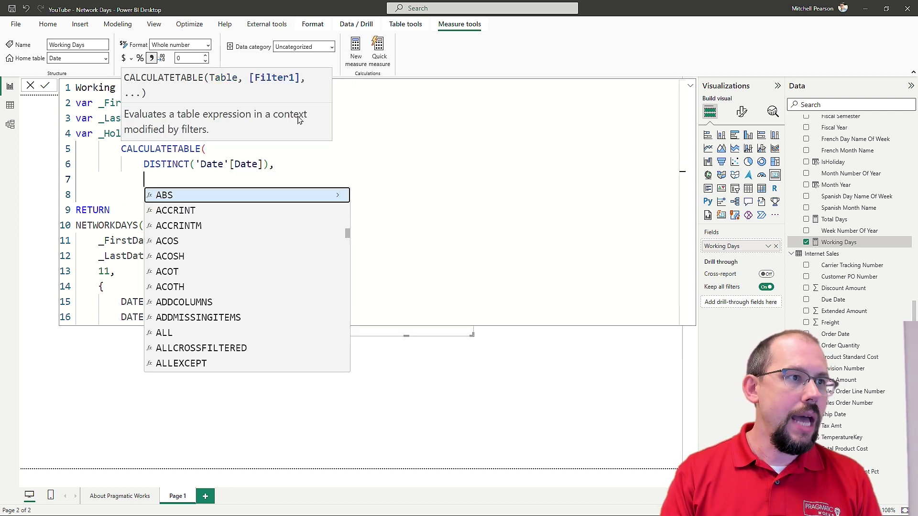
pyautogui.write("'Date'[I")
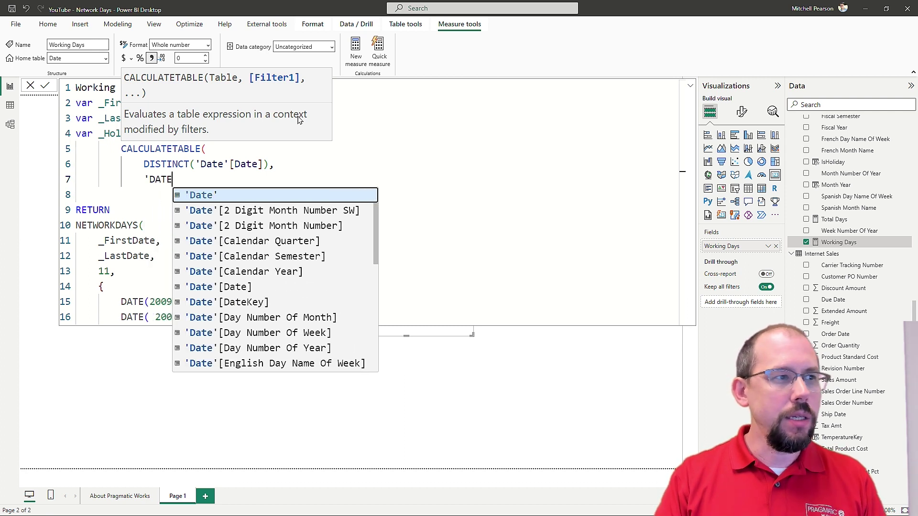
pyautogui.write('S')
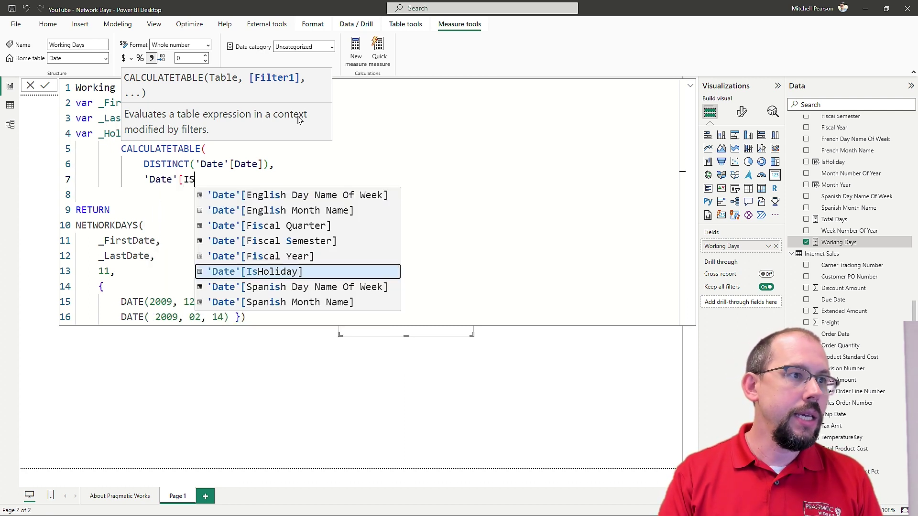
pyautogui.press('Tab')
pyautogui.write('= true')
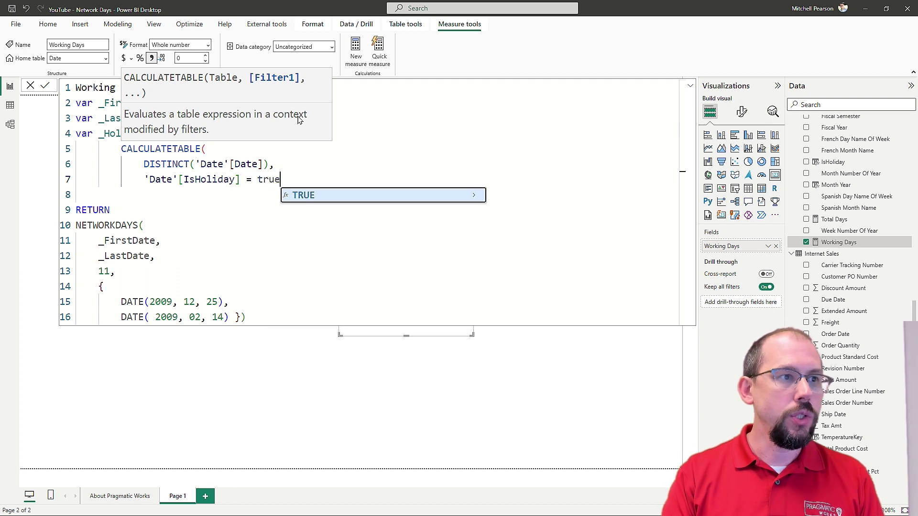
pyautogui.press('Tab')
pyautogui.write(')')
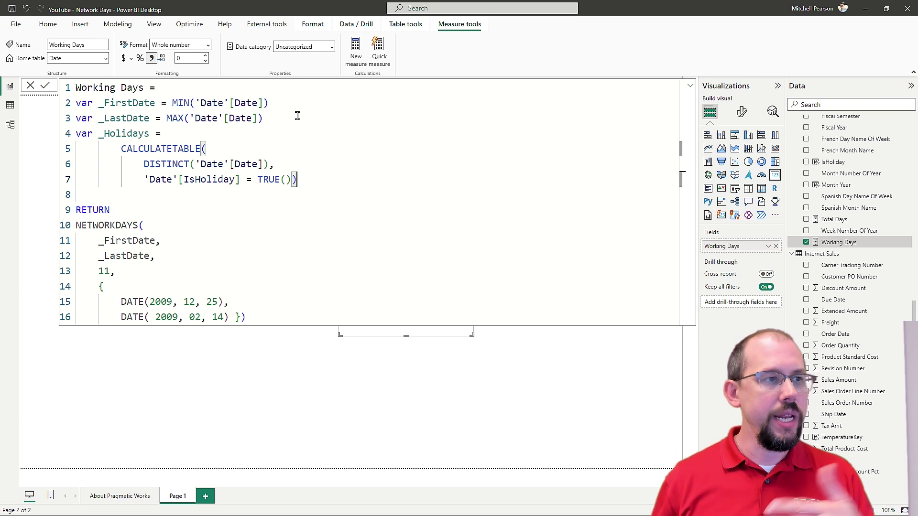
pyautogui.click(134, 211)
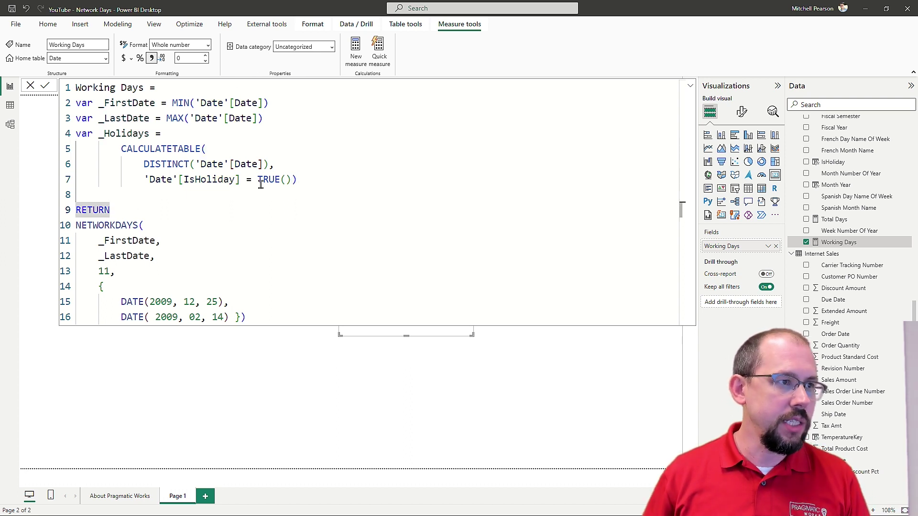
pyautogui.keyDown('ctrl'); pyautogui.scroll(-2, 254, 194); pyautogui.keyUp('ctrl')
pyautogui.keyDown('ctrl'); pyautogui.scroll(-1, 250, 199); pyautogui.keyUp('ctrl')
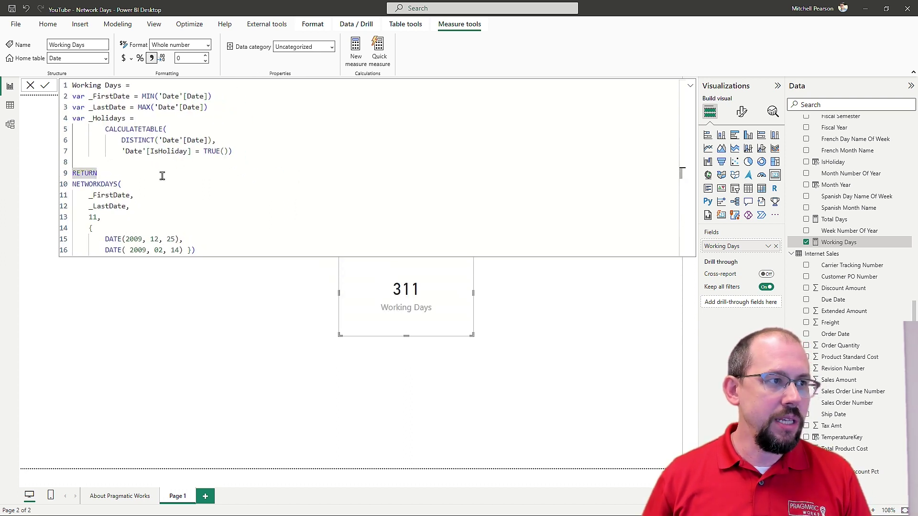
# - Comment out the NETWORKDAYS block below RETURN
pyautogui.press('Return')
pyautogui.press('Down')
pyautogui.hotkey('shift', 'Down')
pyautogui.hotkey('shift', 'Down')
pyautogui.hotkey('shift', 'Down')
pyautogui.hotkey('shift', 'Down')
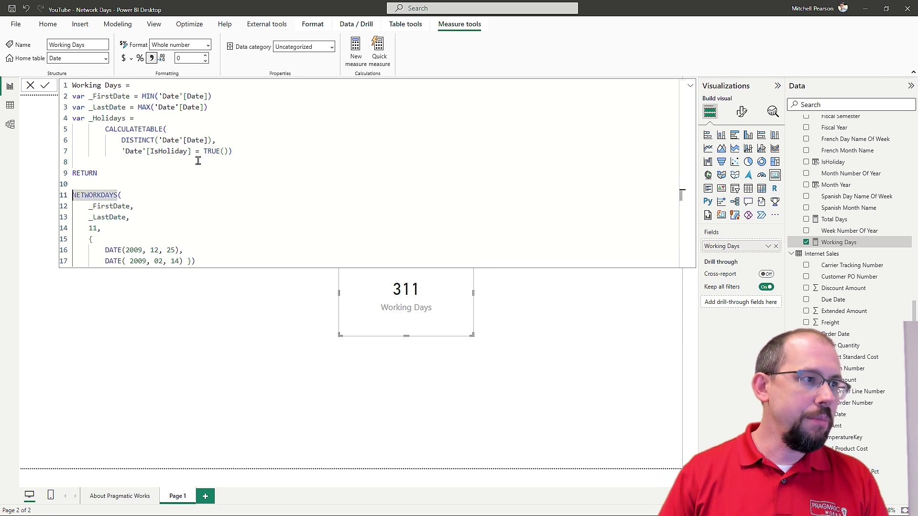
pyautogui.hotkey('shift', 'Down')
pyautogui.hotkey('shift', 'Down')
pyautogui.hotkey('shift', 'End')
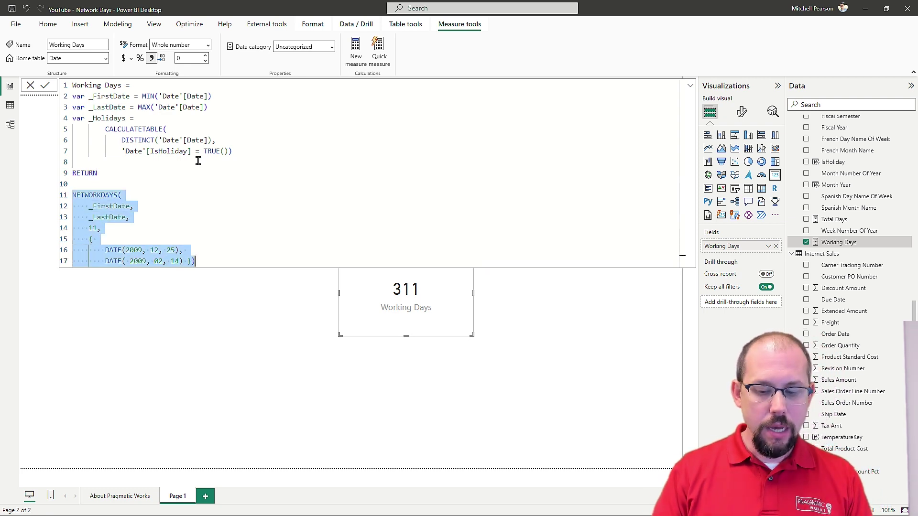
pyautogui.hotkey('ctrl', '/')
pyautogui.press('Left')
# - Return COUNTROWS(_Holidays) instead, so the Working Days card shows 9
pyautogui.press('Up')
pyautogui.press('Return')
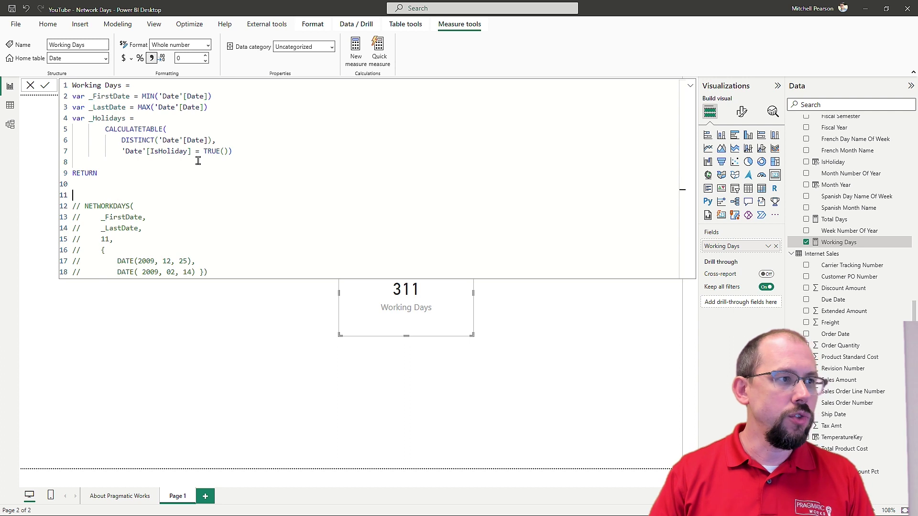
pyautogui.press('Up')
pyautogui.write('COUNTROWS(')
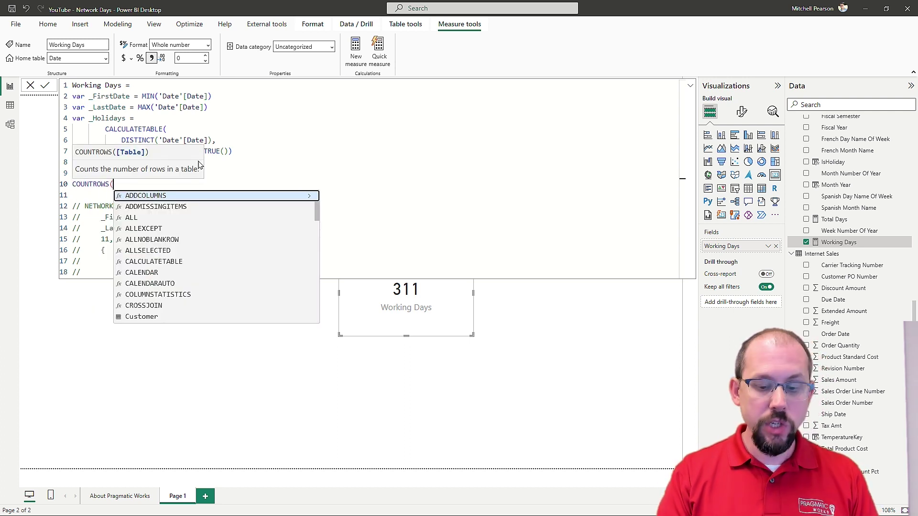
pyautogui.write('_HOLI')
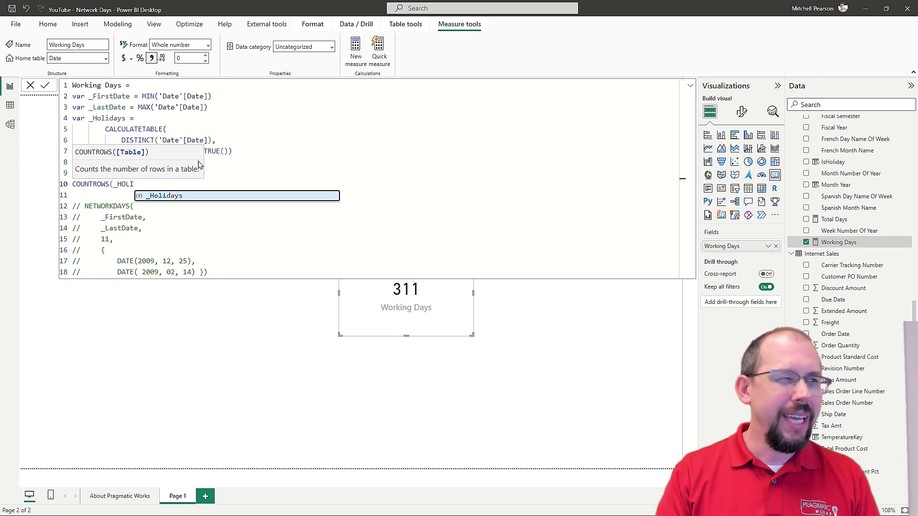
pyautogui.press('Tab')
pyautogui.write(')')
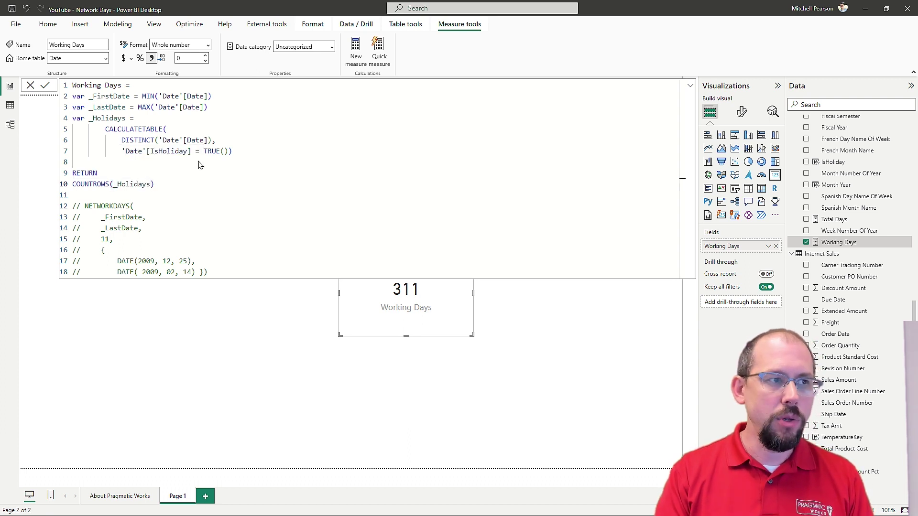
pyautogui.press('Return')
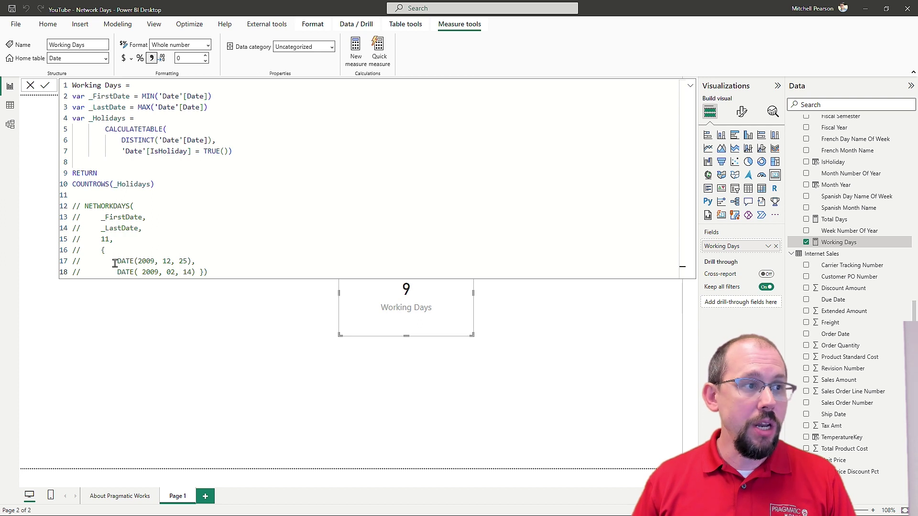
pyautogui.moveTo(96, 250); pyautogui.dragTo(209, 272)
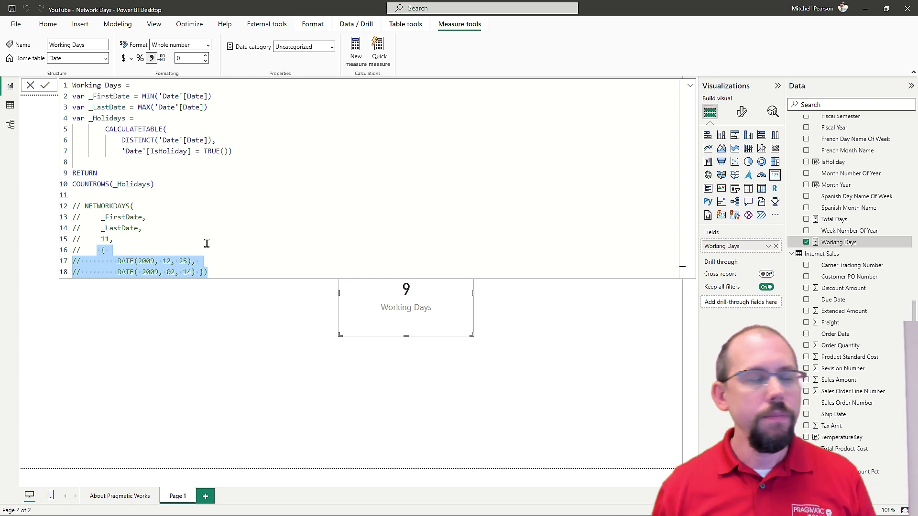
# - Delete the COUNTROWS(_Holidays) test line and uncomment the NETWORKDAYS block
pyautogui.click(211, 260)
pyautogui.moveTo(154, 184); pyautogui.dragTo(72, 184)
pyautogui.press('BackSpace')
pyautogui.press('BackSpace')
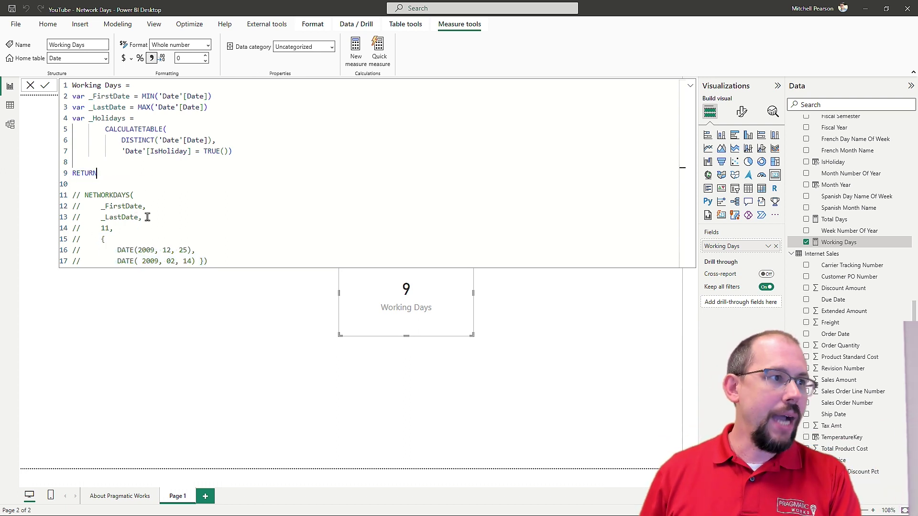
pyautogui.scroll(2, 211, 239)
pyautogui.moveTo(239, 293); pyautogui.dragTo(66, 219)
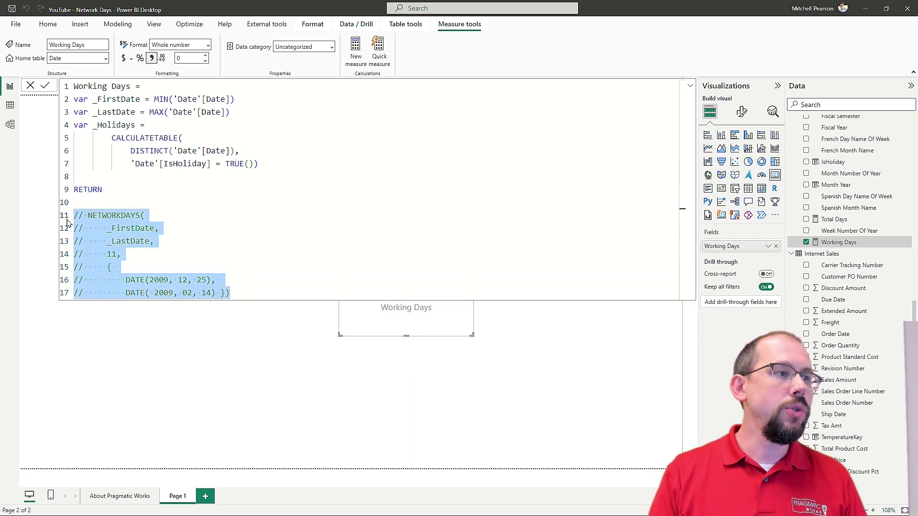
pyautogui.hotkey('ctrl', '/')
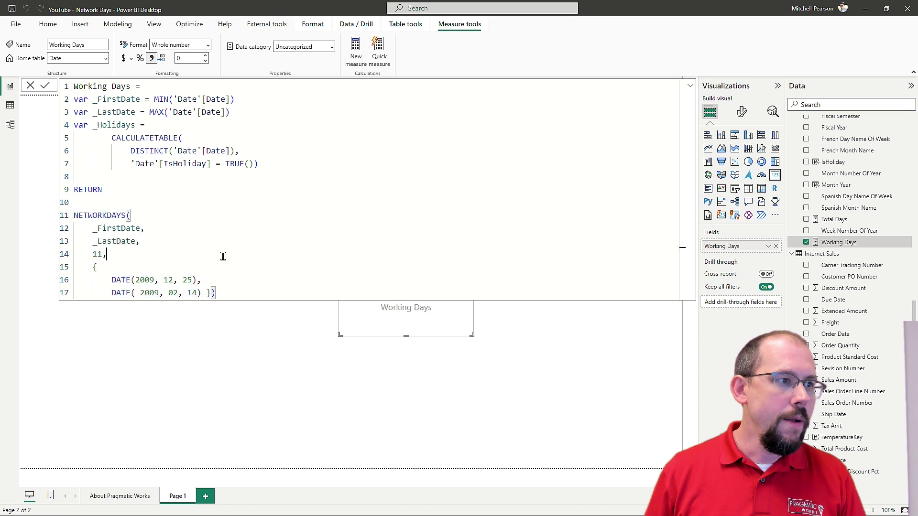
# - Replace the hard-coded DATE holiday list with _Holidays and commit, giving 304
pyautogui.moveTo(95, 267); pyautogui.dragTo(213, 293)
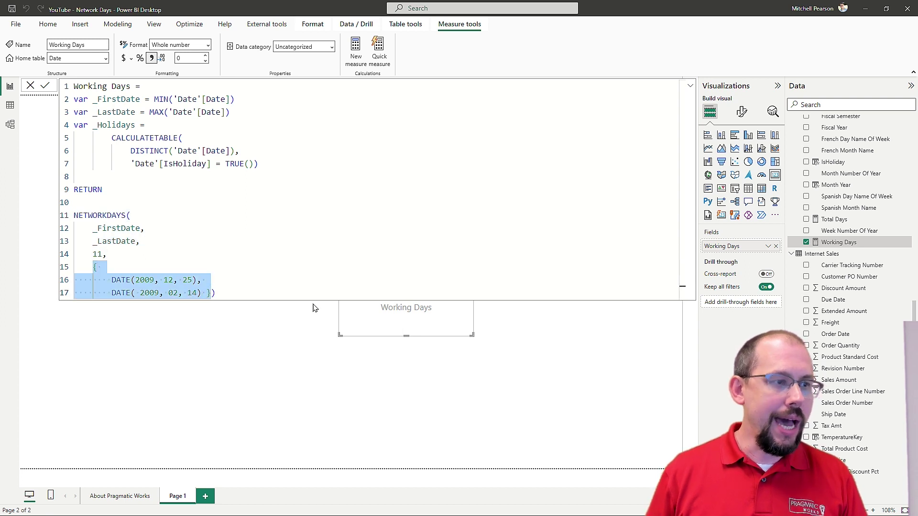
pyautogui.press('BackSpace')
pyautogui.write('_')
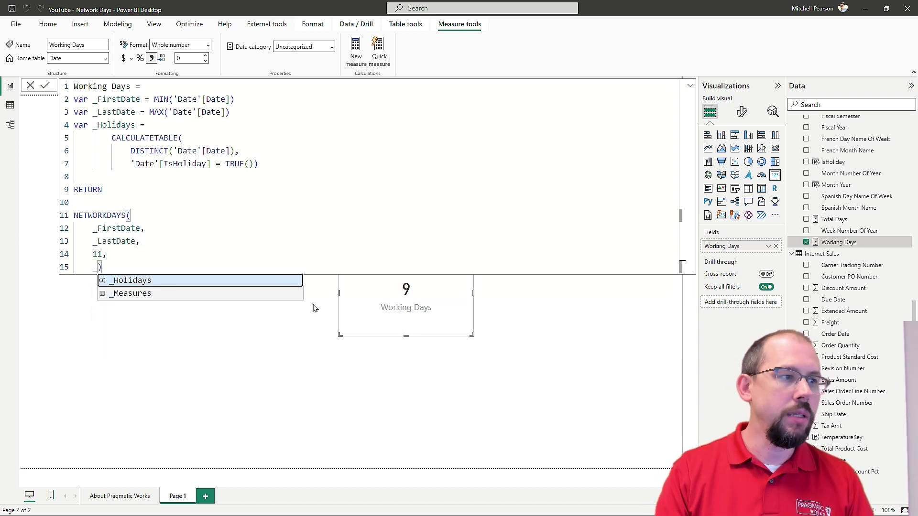
pyautogui.press('Tab')
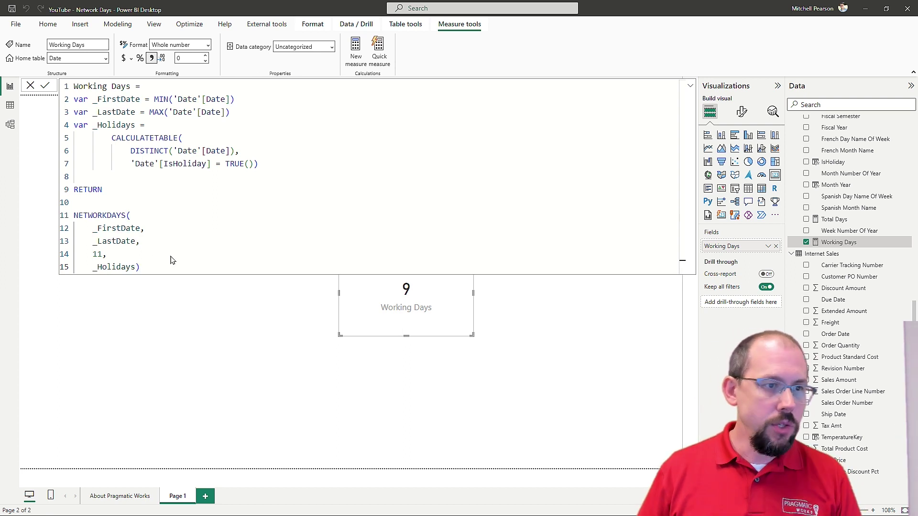
pyautogui.click(383, 320)
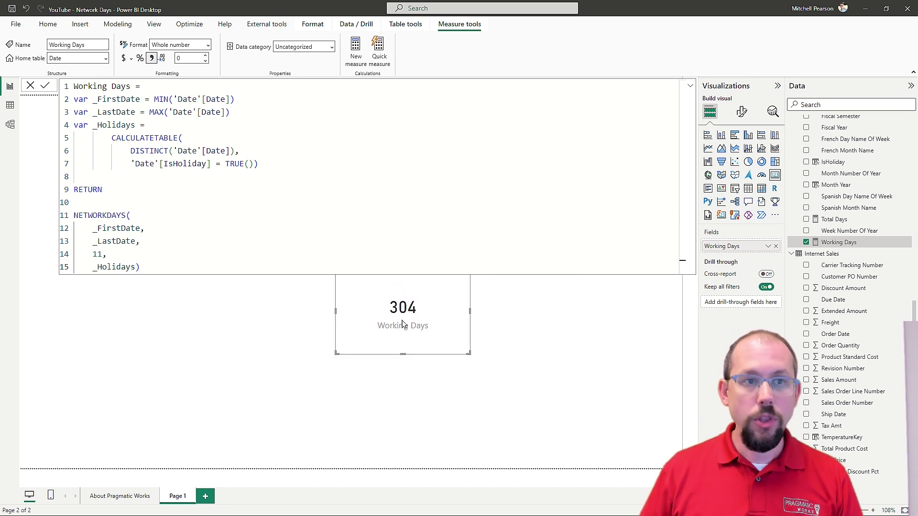